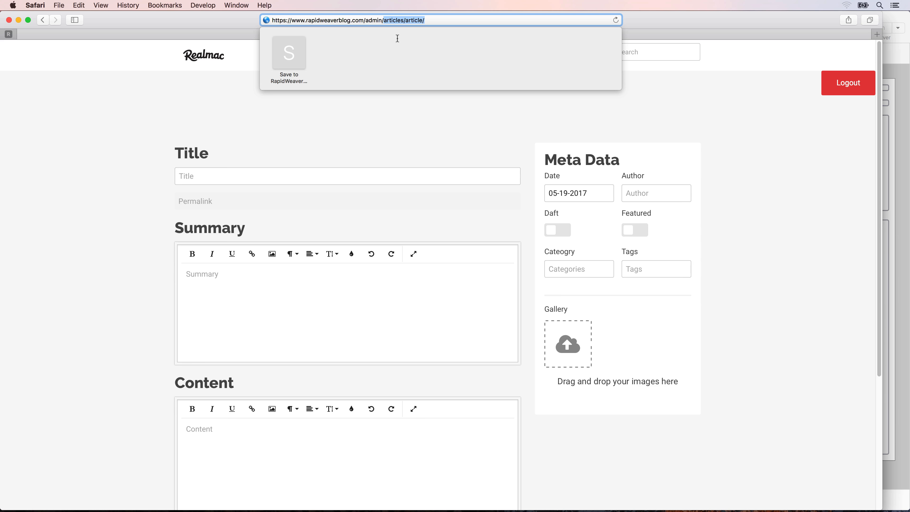
# - Load the blog's admin About page by appending 'about' to the Safari address
pyautogui.write('about')
pyautogui.press('Return')
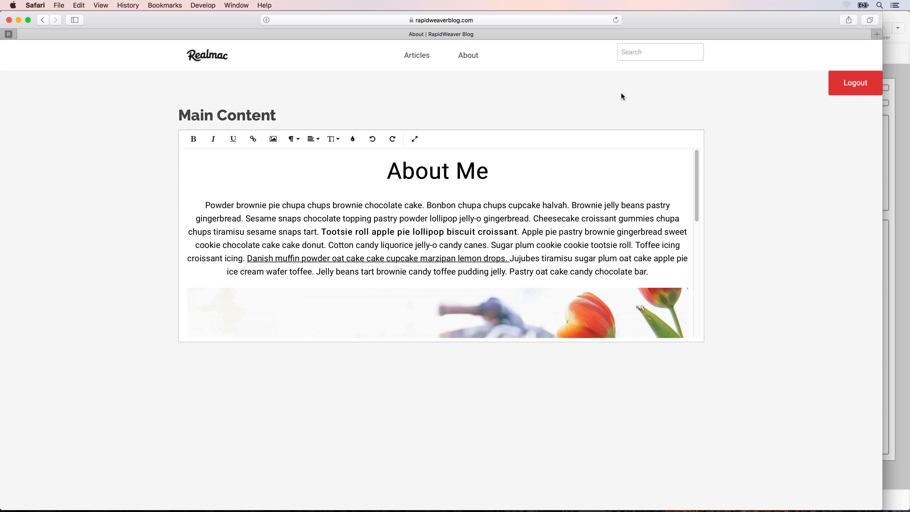
# - Switch from Safari to the RapidWeaver blog project with its Articles page
pyautogui.press('super+Tab')
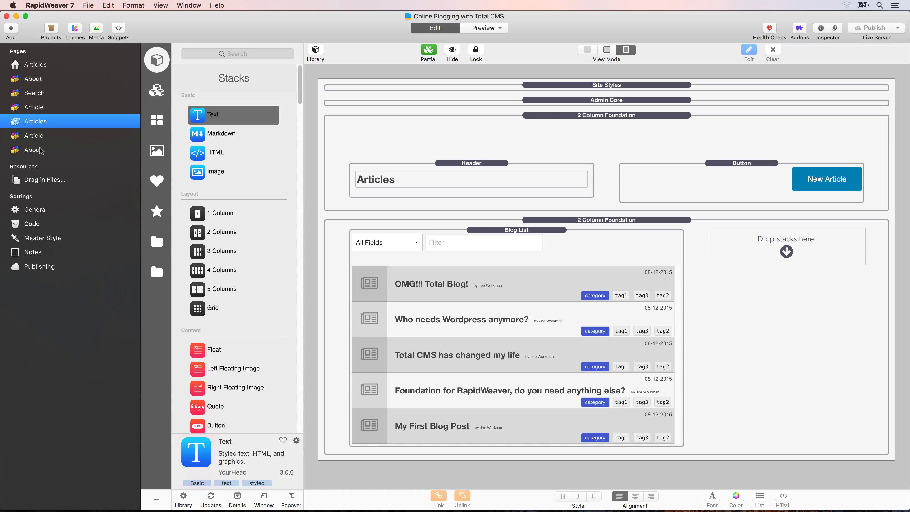
# - Add a new Stacks page named 'Admin' and move it up the page list
pyautogui.click(11, 28)
pyautogui.click(28, 51)
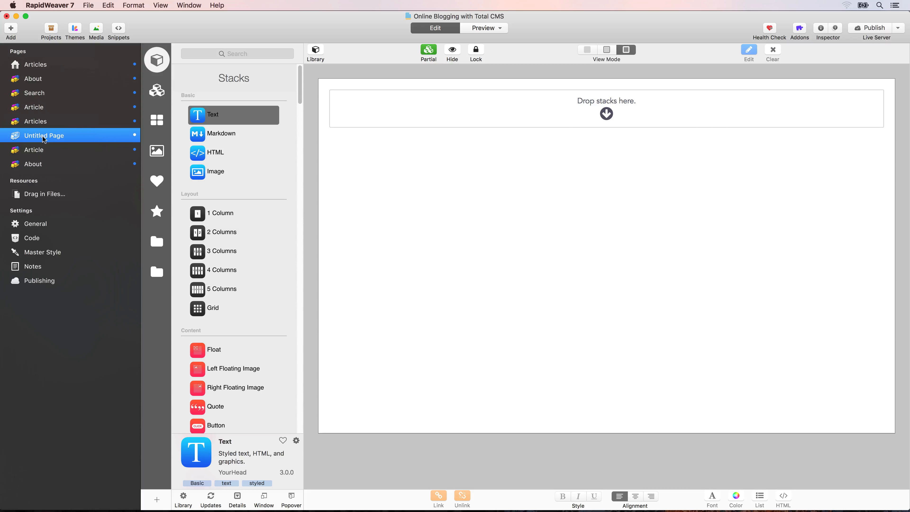
pyautogui.doubleClick(44, 139)
pyautogui.write('Admin')
pyautogui.press('Return')
pyautogui.moveTo(23, 138); pyautogui.dragTo(25, 118)
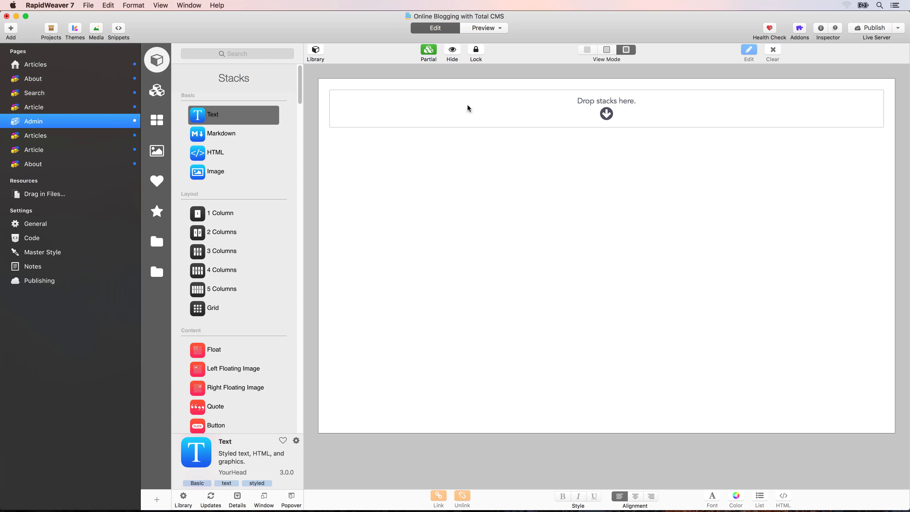
# - In the Inspector, set the Admin page's folder to admin and filename to index.php
pyautogui.click(820, 28)
pyautogui.doubleClick(822, 167)
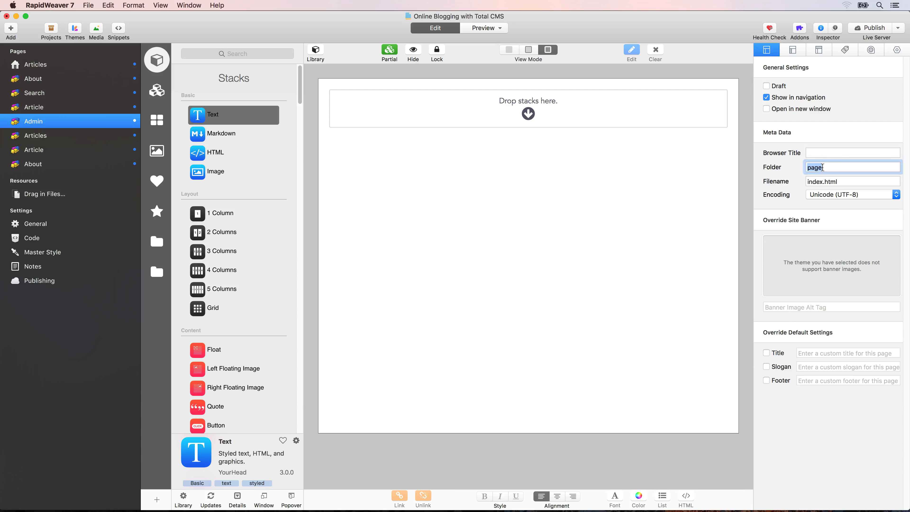
pyautogui.write('ad')
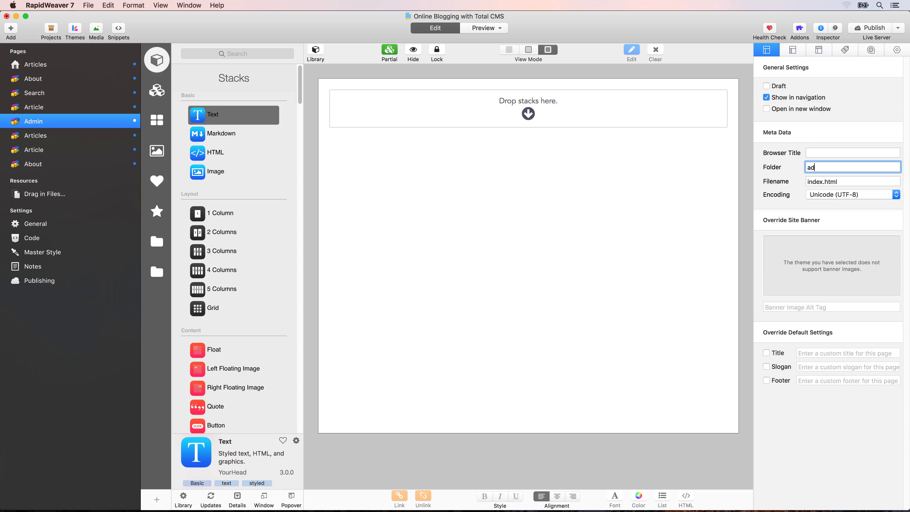
pyautogui.write(',min')
pyautogui.press('Tab')
pyautogui.press('Right')
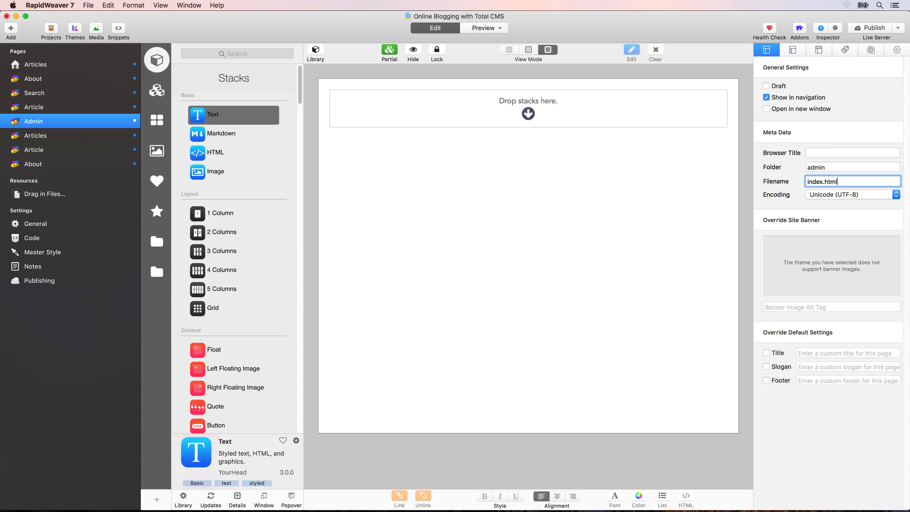
pyautogui.hotkey('shift', 'Left')
pyautogui.hotkey('shift', 'Left')
pyautogui.hotkey('shift', 'Left')
pyautogui.hotkey('shift', 'Left')
pyautogui.write('php')
# - Place the Site Styles and Admin Core partials on the Admin page
pyautogui.click(166, 94)
pyautogui.moveTo(208, 125); pyautogui.dragTo(364, 108)
pyautogui.moveTo(218, 106); pyautogui.dragTo(376, 109)
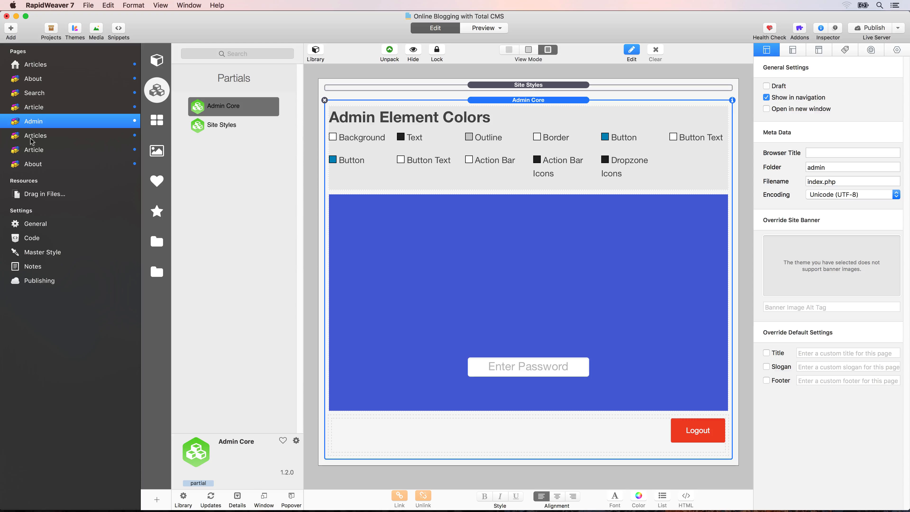
# - Nest the Articles, About and Article pages under the Admin page
pyautogui.click(44, 164)
pyautogui.keyDown('shift'); pyautogui.click(38, 135); pyautogui.keyUp('shift')
pyautogui.moveTo(39, 135)
pyautogui.mouseDown()
pyautogui.moveTo(46, 133)
pyautogui.moveTo(37, 122)
pyautogui.mouseUp()
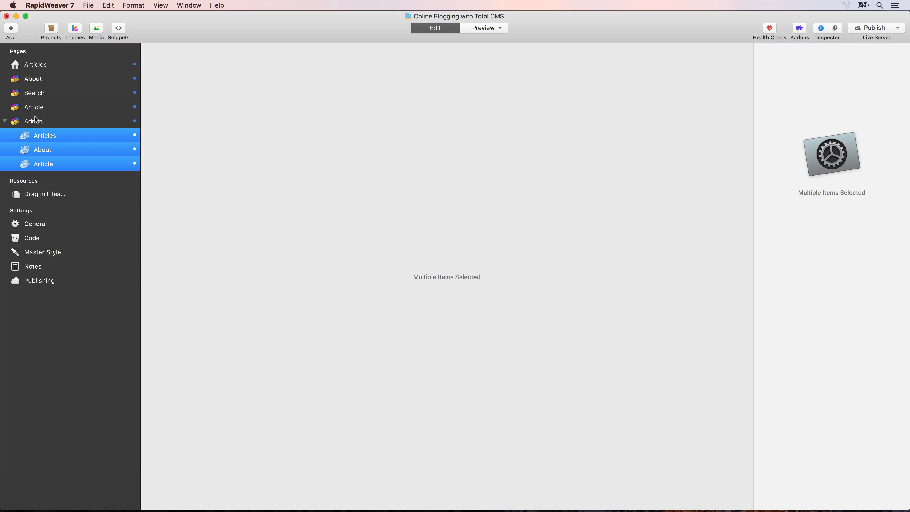
pyautogui.click(43, 136)
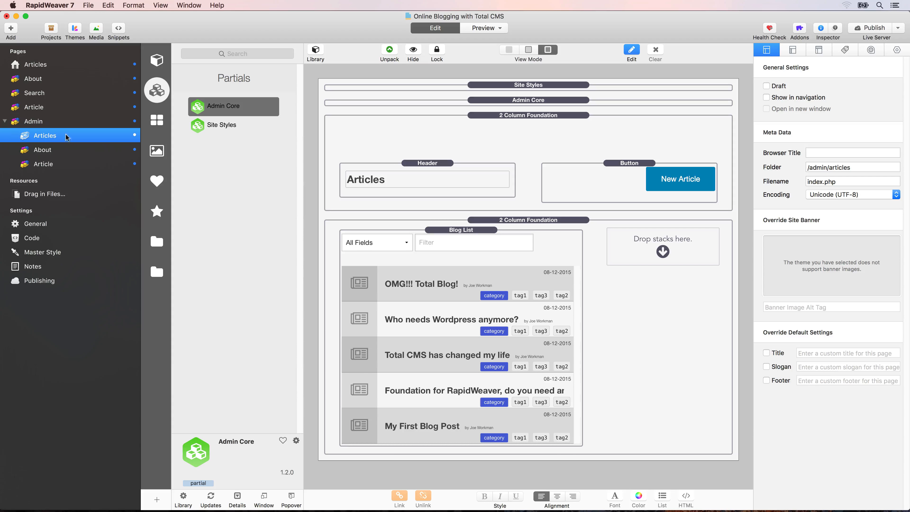
# - Delete the /admin/ prefix from the Articles folder, then review the Admin and Article folders
pyautogui.moveTo(807, 167); pyautogui.dragTo(828, 167)
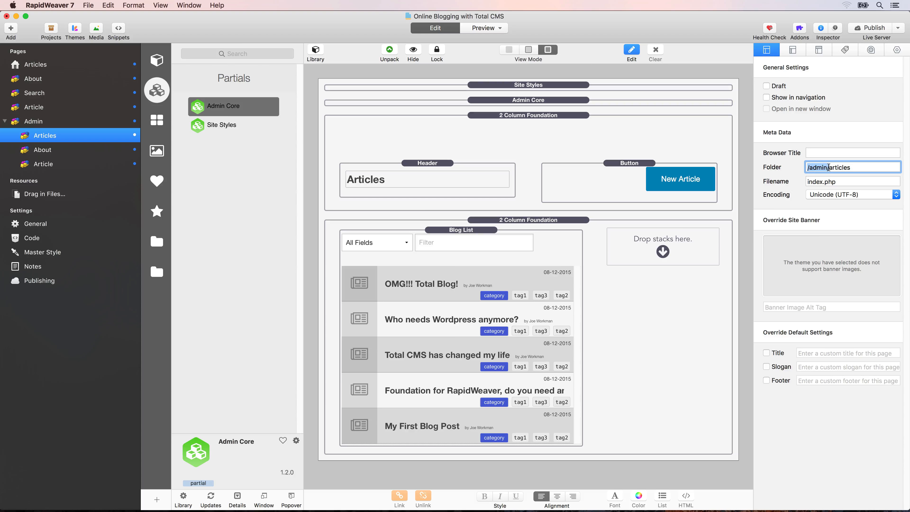
pyautogui.press('BackSpace')
pyautogui.click(29, 124)
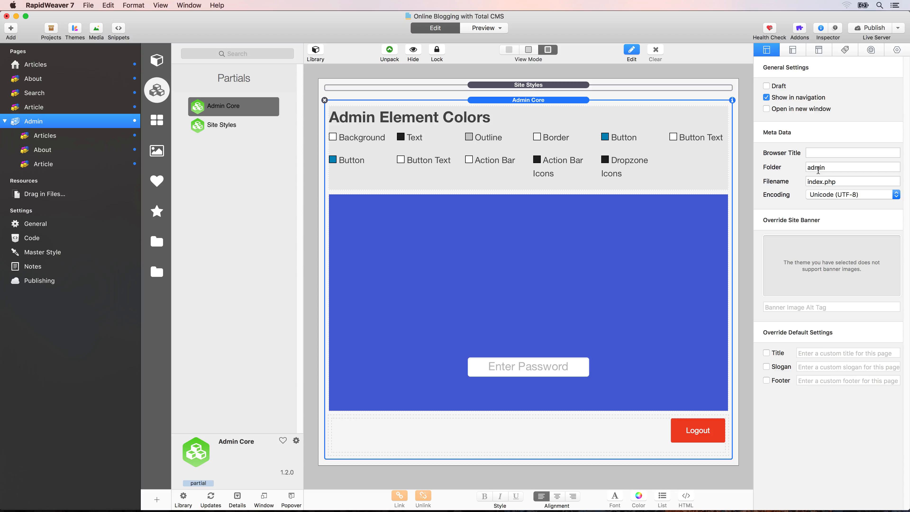
pyautogui.click(73, 139)
pyautogui.click(43, 163)
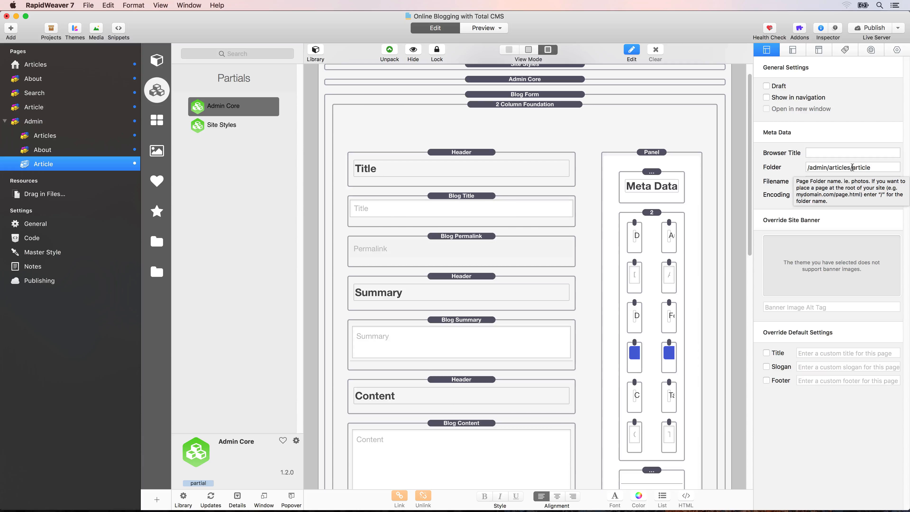
# - Shorten the Article page's folder from /admin/articles/article to article
pyautogui.moveTo(852, 167); pyautogui.dragTo(801, 169)
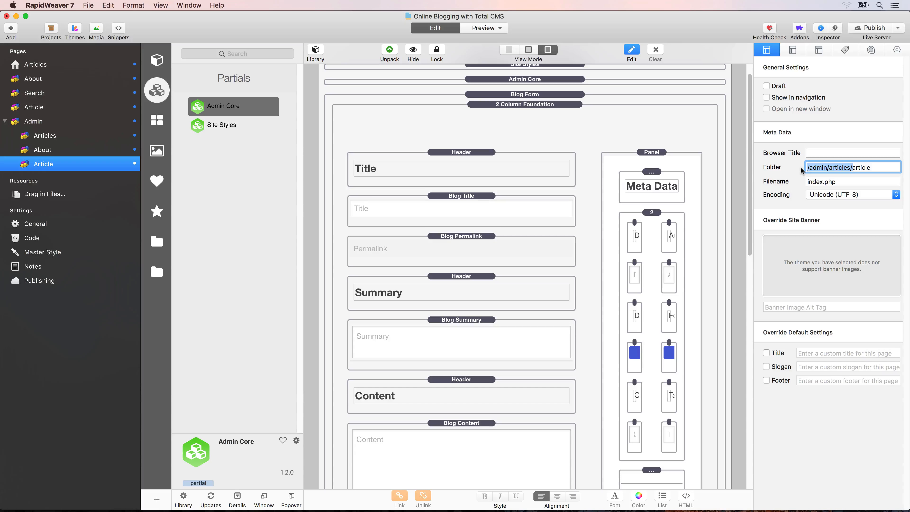
pyautogui.click(844, 167)
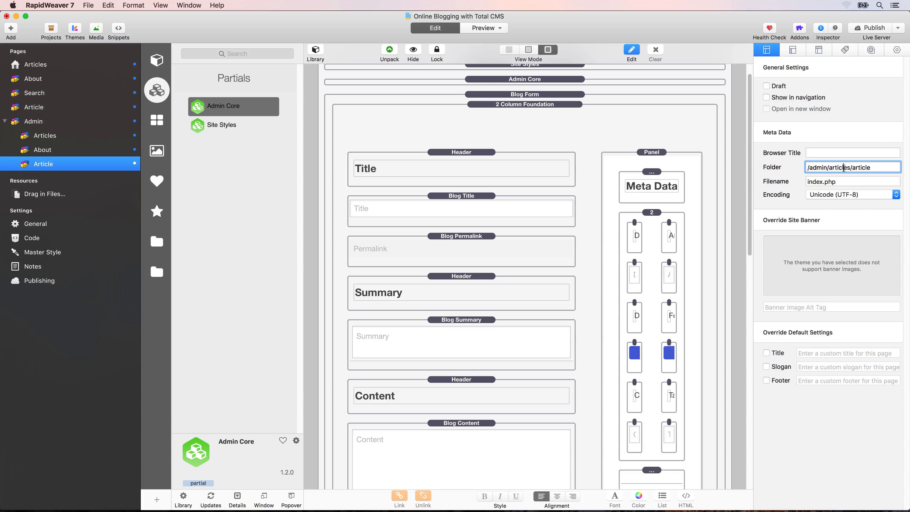
pyautogui.moveTo(852, 167); pyautogui.dragTo(803, 168)
pyautogui.press('BackSpace')
# - Publish the site from the Admin page and return to Safari's address bar
pyautogui.click(65, 124)
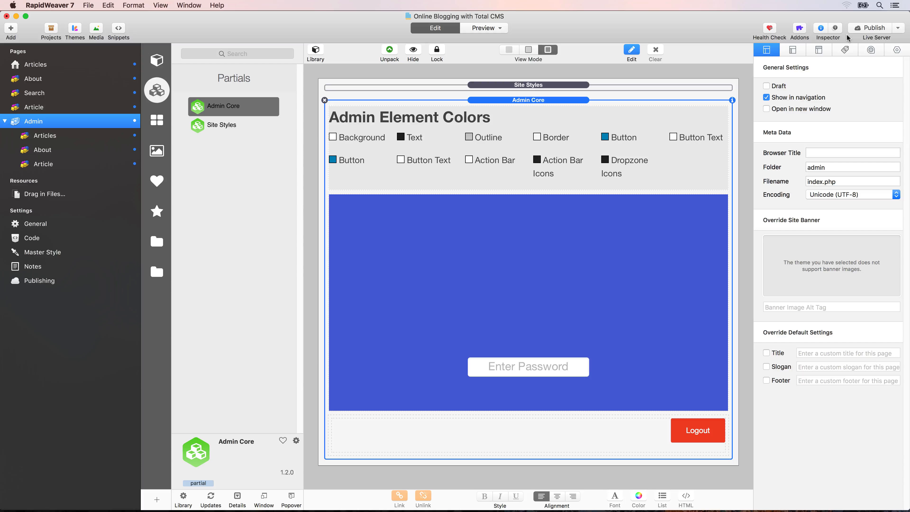
pyautogui.click(878, 29)
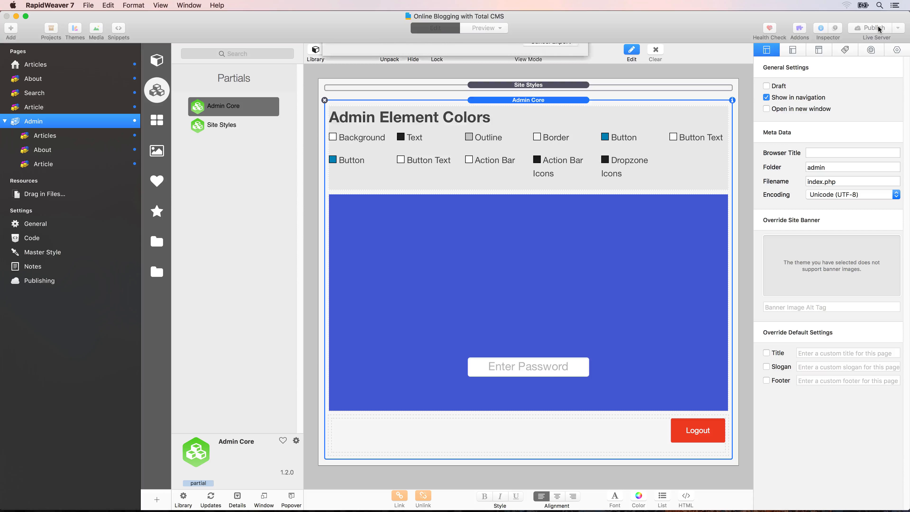
pyautogui.press('super+Tab')
pyautogui.press('super+l')
pyautogui.press('Right')
# - Visit the published /admin/articles/ and then /admin/about/ pages in Safari
pyautogui.write('ad')
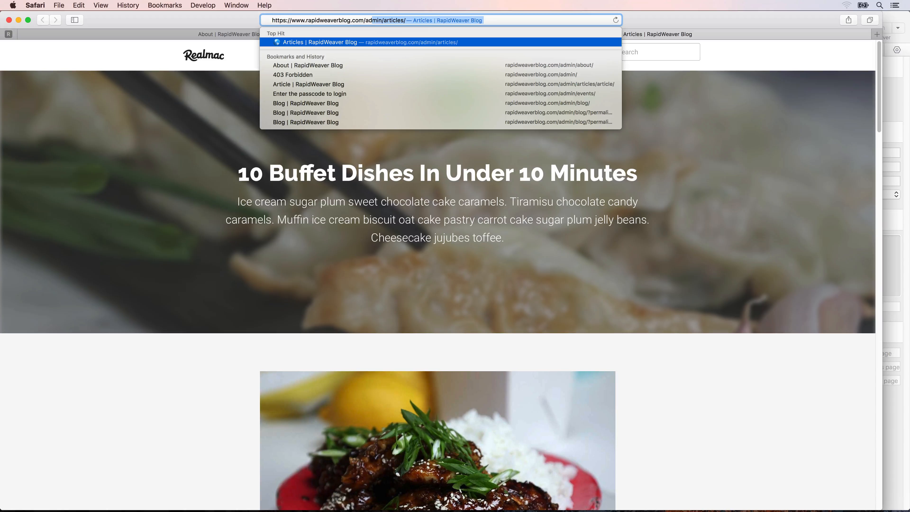
pyautogui.press('Return')
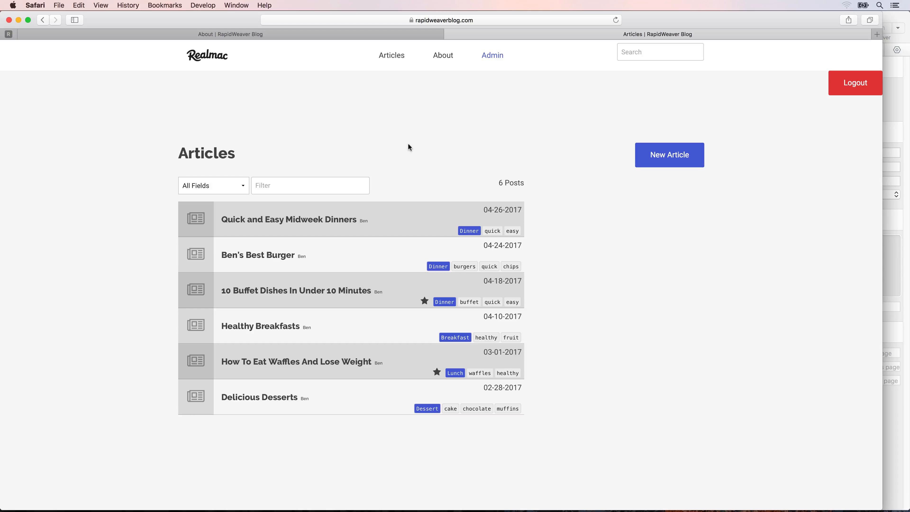
pyautogui.click(382, 20)
pyautogui.press('Right')
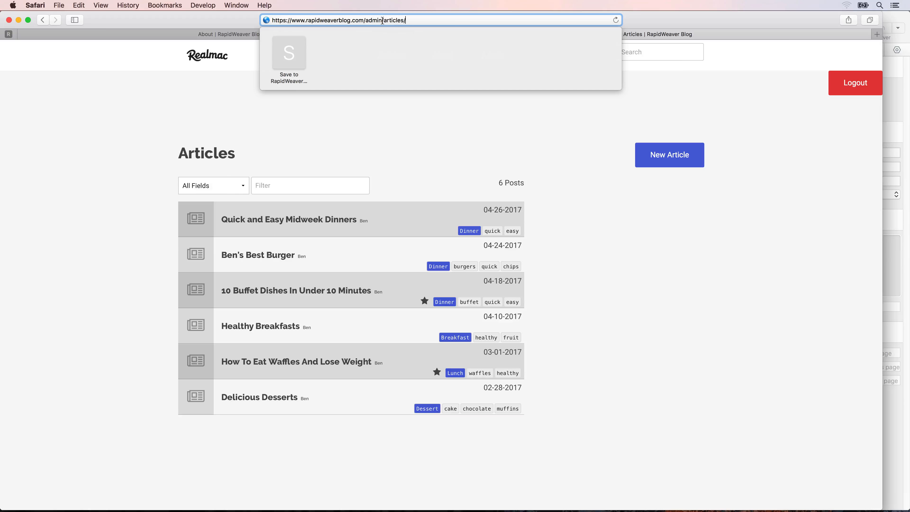
pyautogui.moveTo(382, 20); pyautogui.dragTo(395, 40)
pyautogui.write('bout')
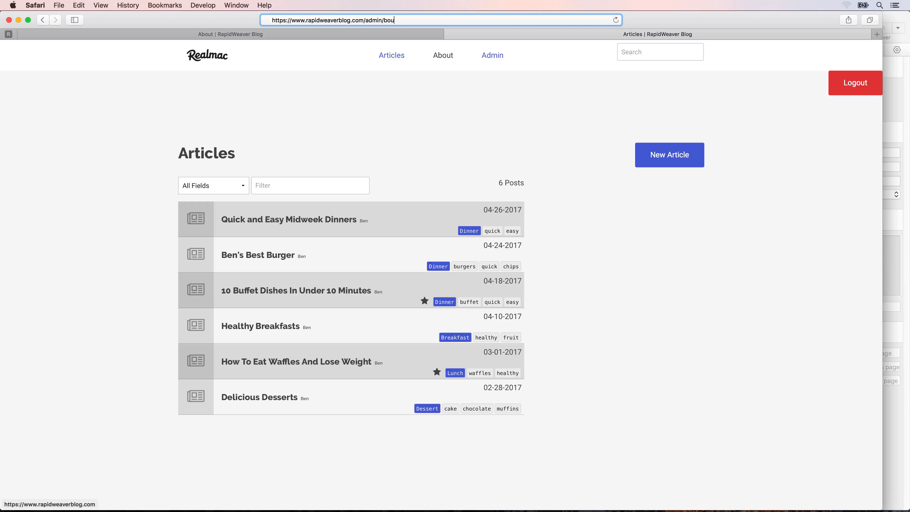
pyautogui.press('BackSpace')
pyautogui.press('BackSpace')
pyautogui.press('BackSpace')
pyautogui.write('a')
pyautogui.write('b')
pyautogui.press('Return')
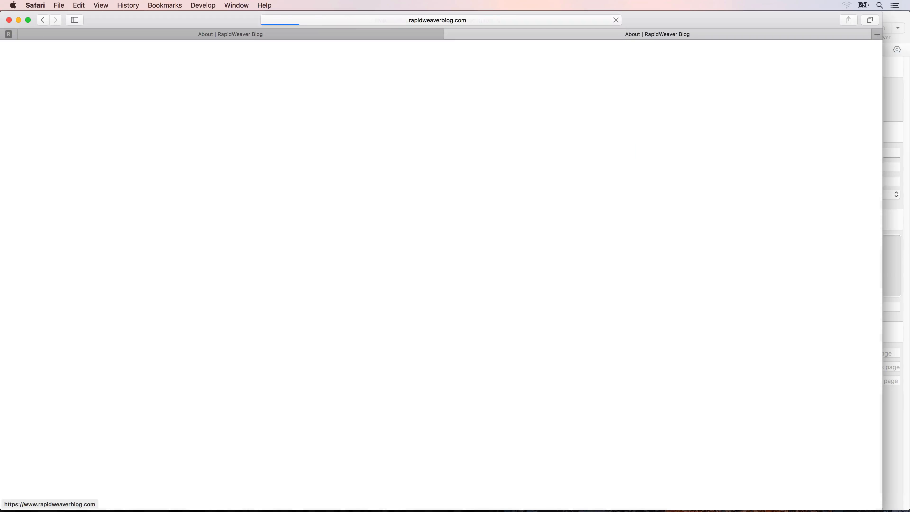
# - Trim the address back to /admin/ and load the empty Admin page
pyautogui.click(479, 16)
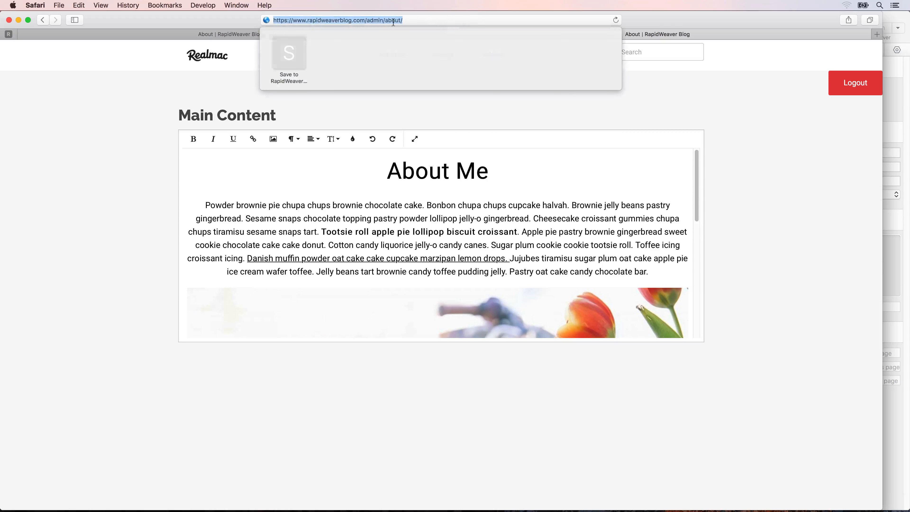
pyautogui.click(383, 21)
pyautogui.moveTo(384, 23); pyautogui.dragTo(394, 35)
pyautogui.press('BackSpace')
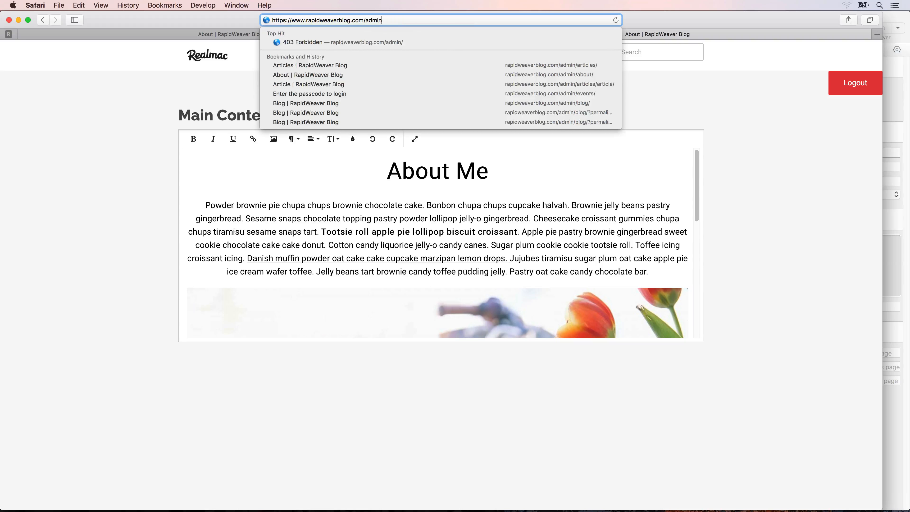
pyautogui.press('Return')
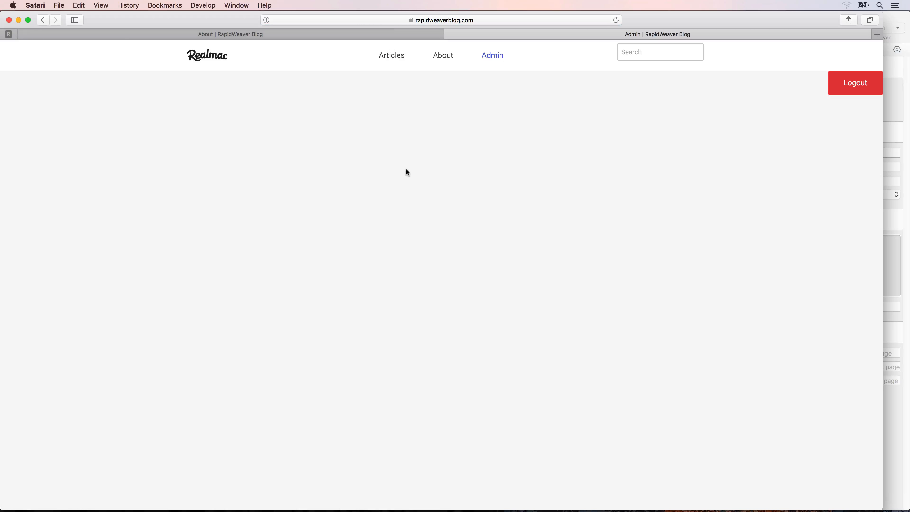
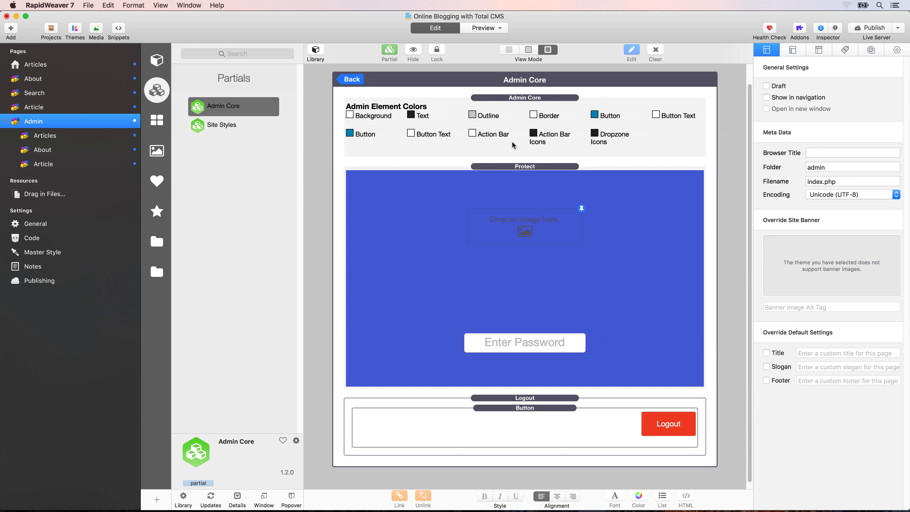
# - Drag a Foundation Top Bar stack onto the Admin page, above the Logout stack
pyautogui.click(160, 244)
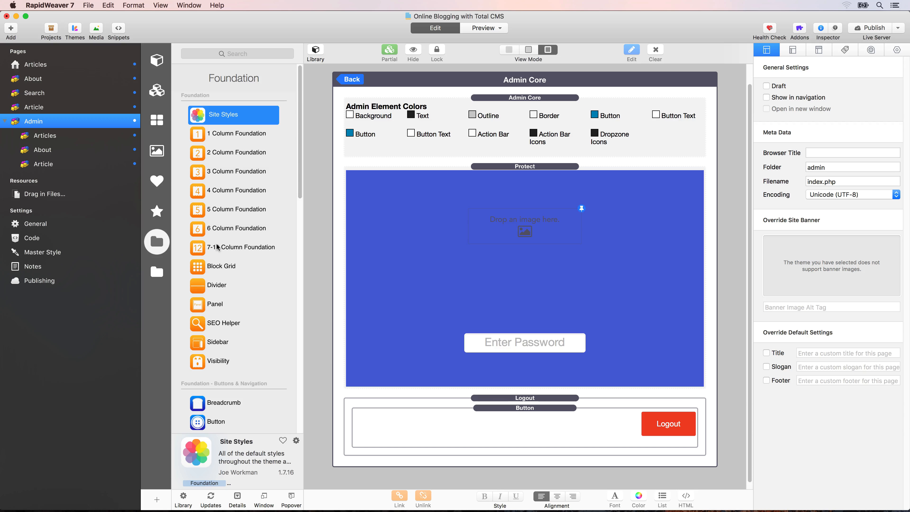
pyautogui.scroll(-5, 249, 125)
pyautogui.scroll(-3, 248, 125)
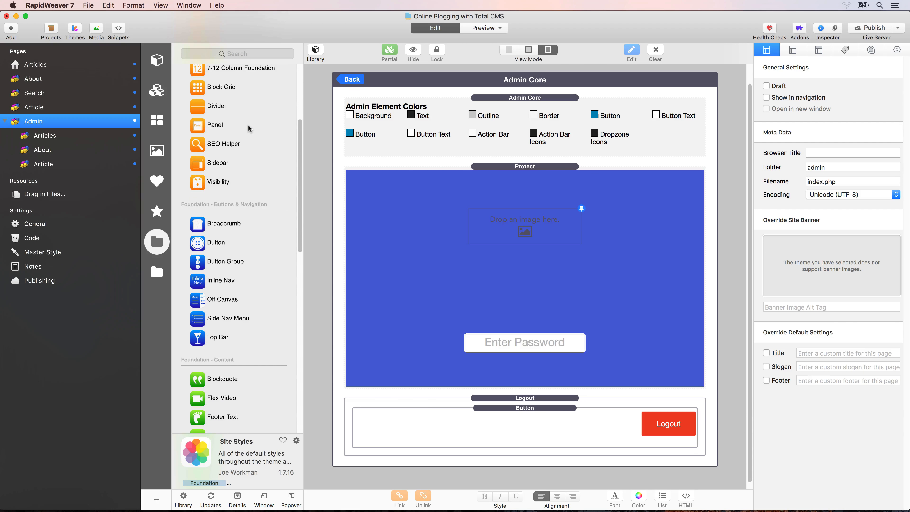
pyautogui.scroll(-2, 248, 124)
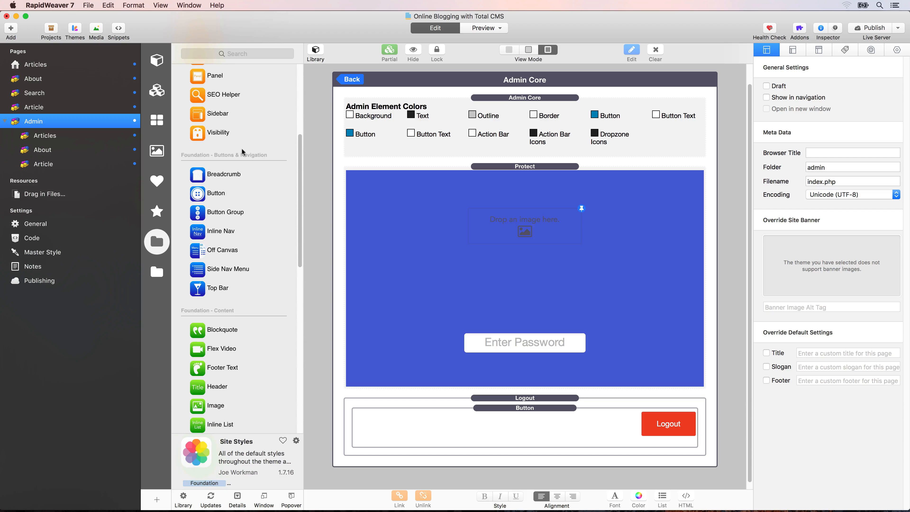
pyautogui.moveTo(197, 289); pyautogui.dragTo(426, 394)
pyautogui.scroll(-3, 432, 388)
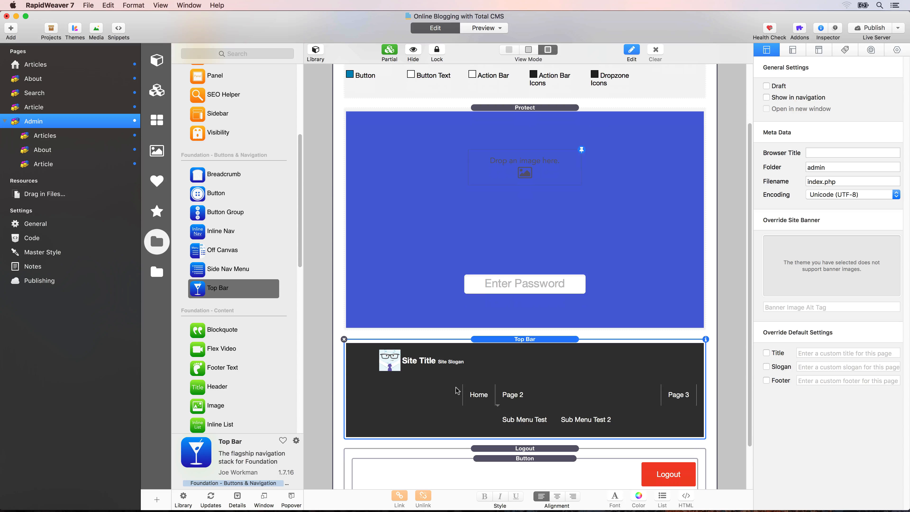
# - In the Top Bar inspector, set Full Menu at to Never and Menu to Custom HTML Menu
pyautogui.click(897, 49)
pyautogui.click(820, 175)
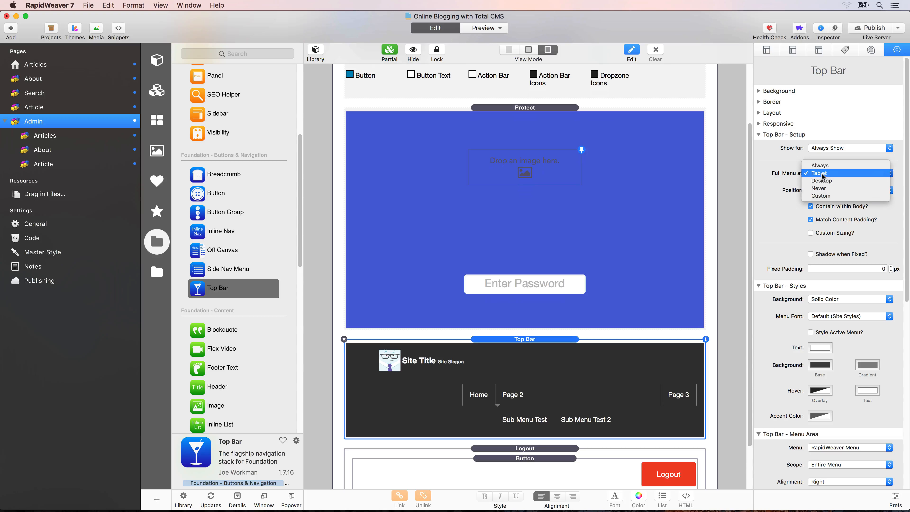
pyautogui.click(823, 190)
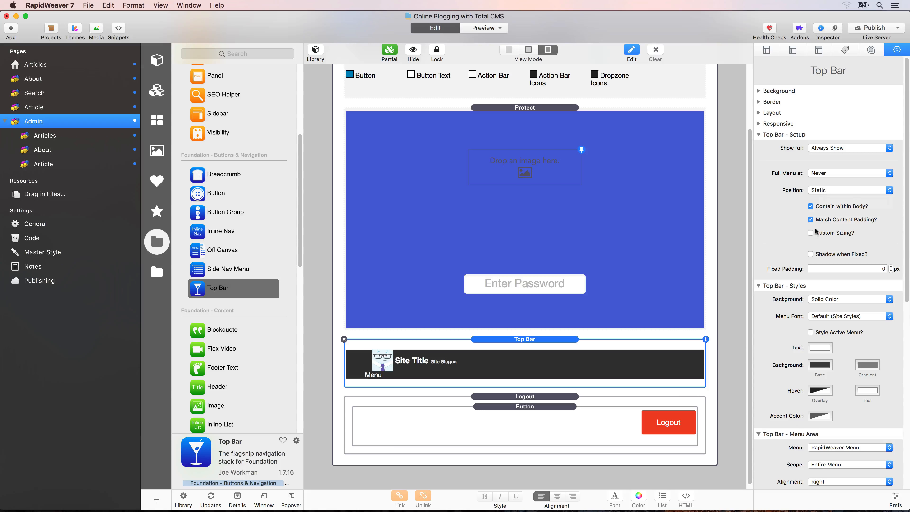
pyautogui.scroll(-5, 816, 298)
pyautogui.scroll(-1, 815, 297)
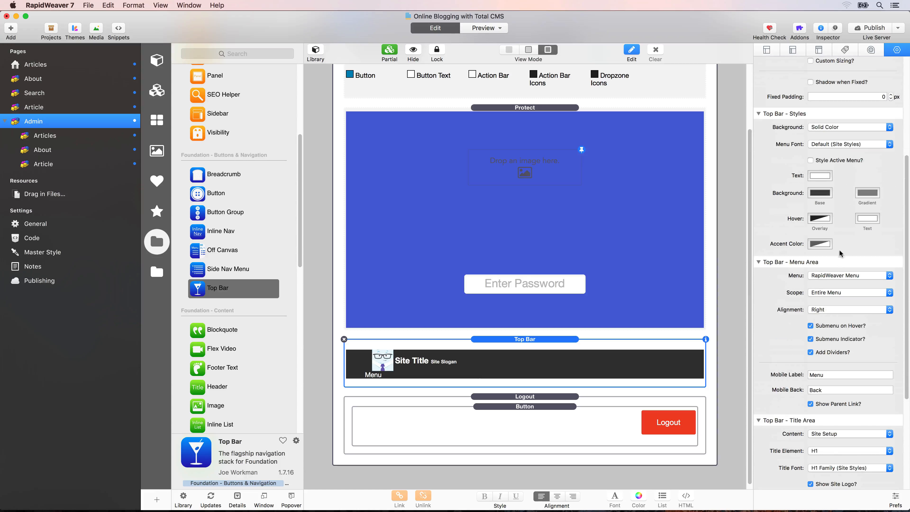
pyautogui.click(838, 275)
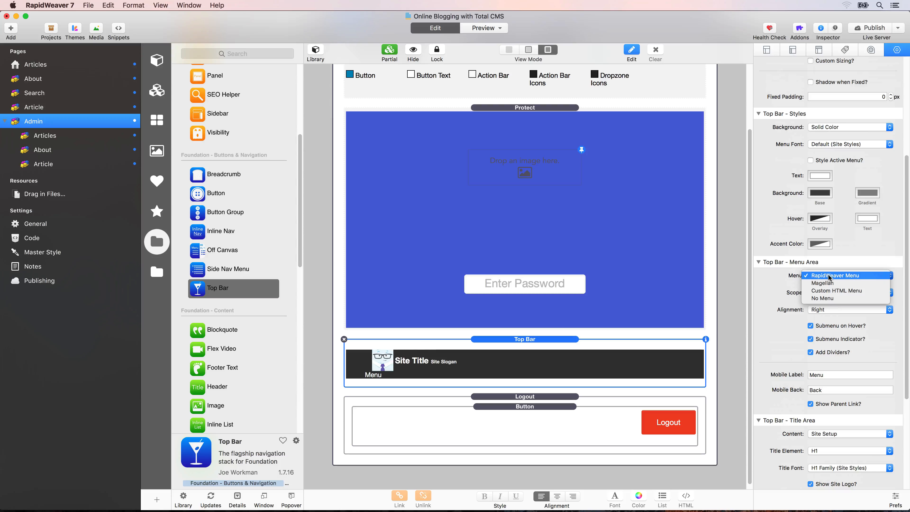
pyautogui.click(827, 290)
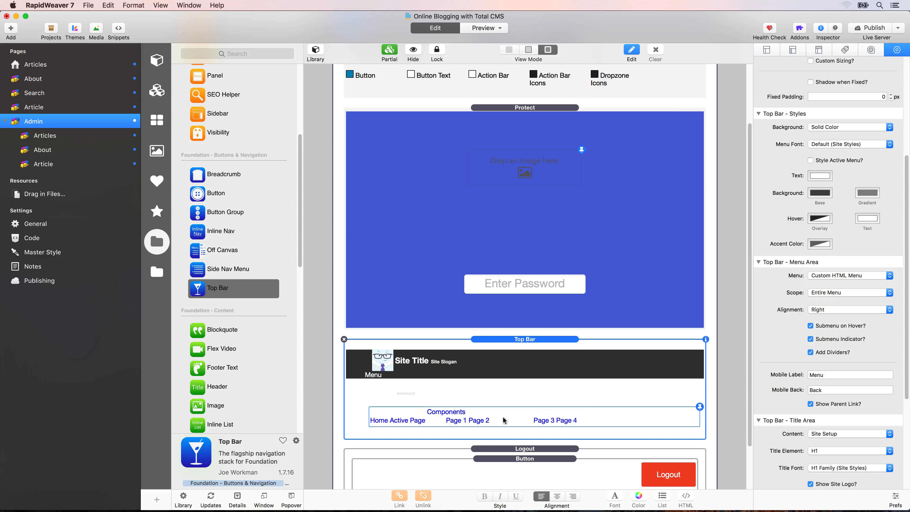
pyautogui.scroll(-5, 788, 385)
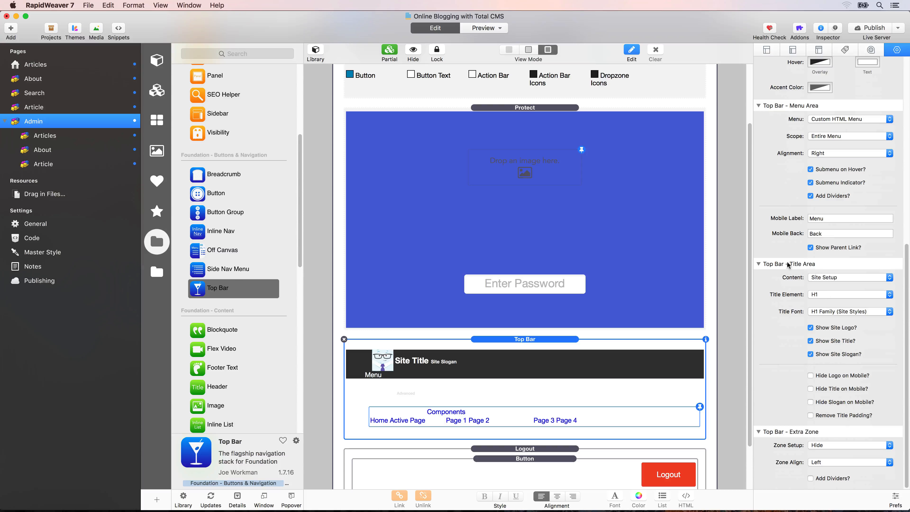
# - Hide the Top Bar title area and delete the sample menu HTML except its first line
pyautogui.click(838, 278)
pyautogui.click(817, 269)
pyautogui.doubleClick(428, 401)
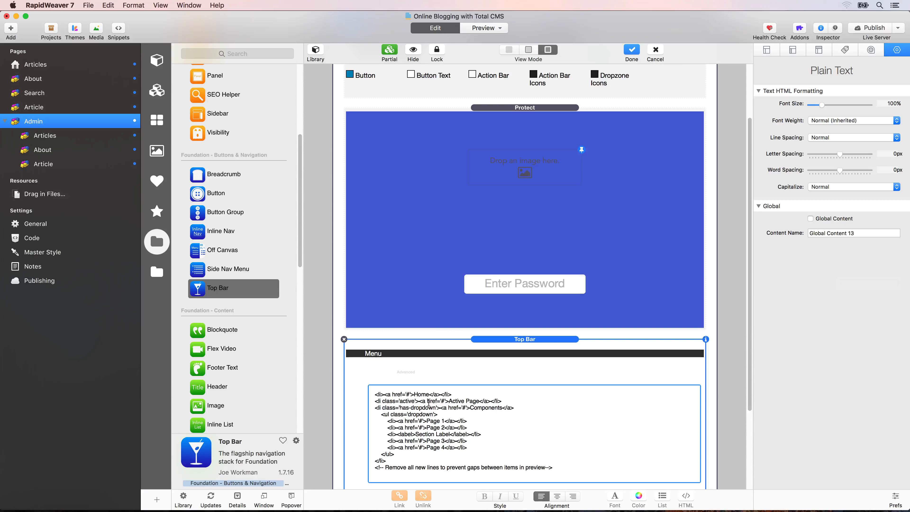
pyautogui.moveTo(400, 473); pyautogui.dragTo(563, 471)
pyautogui.click(376, 395)
pyautogui.press('BackSpace')
pyautogui.press('BackSpace')
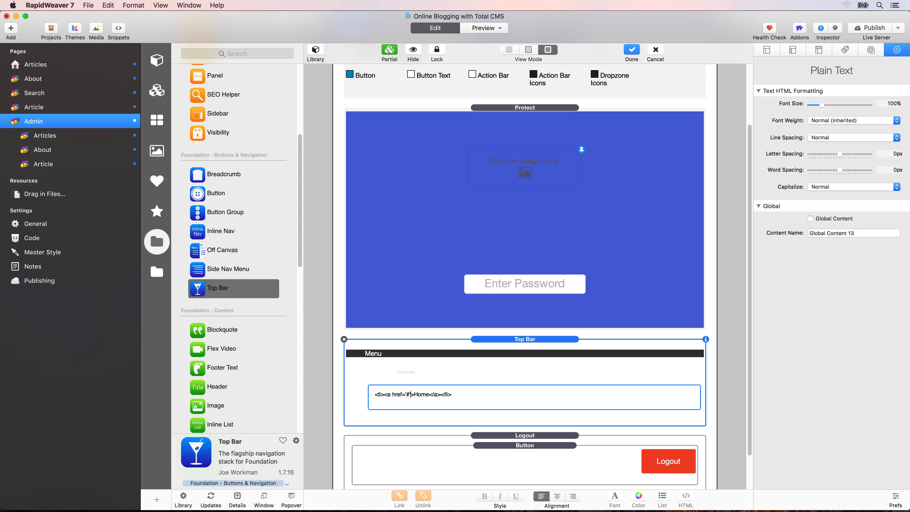
# - Turn the first menu link into 'Admin' pointing to /admin, then duplicate that line
pyautogui.press('BackSpace')
pyautogui.write('/admin/')
pyautogui.press('BackSpace')
pyautogui.hotkey('alt', 'Right')
pyautogui.hotkey('alt', 'BackSpace')
pyautogui.write('Admin')
pyautogui.press('super+a')
pyautogui.press('super+c')
pyautogui.press('Right')
pyautogui.press('super+v')
pyautogui.hotkey('alt', 'Left')
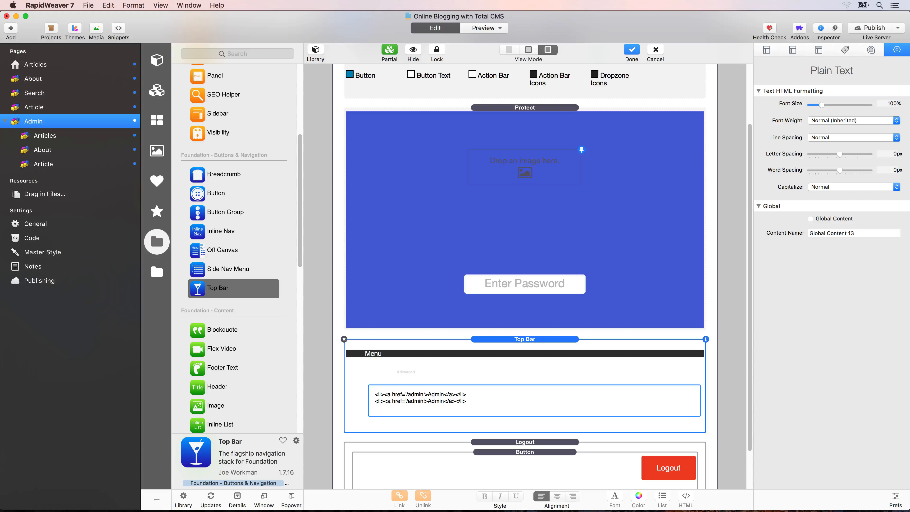
# - Change the second link to 'Articles' at /admin/articles and duplicate it as a third line
pyautogui.hotkey('alt', 'BackSpace')
pyautogui.write('Articles')
pyautogui.write('/')
pyautogui.write('articles')
pyautogui.press('super+Right')
pyautogui.press('super+shift+Left')
pyautogui.press('super+c')
pyautogui.press('Right')
pyautogui.press('Return')
pyautogui.press('super+v')
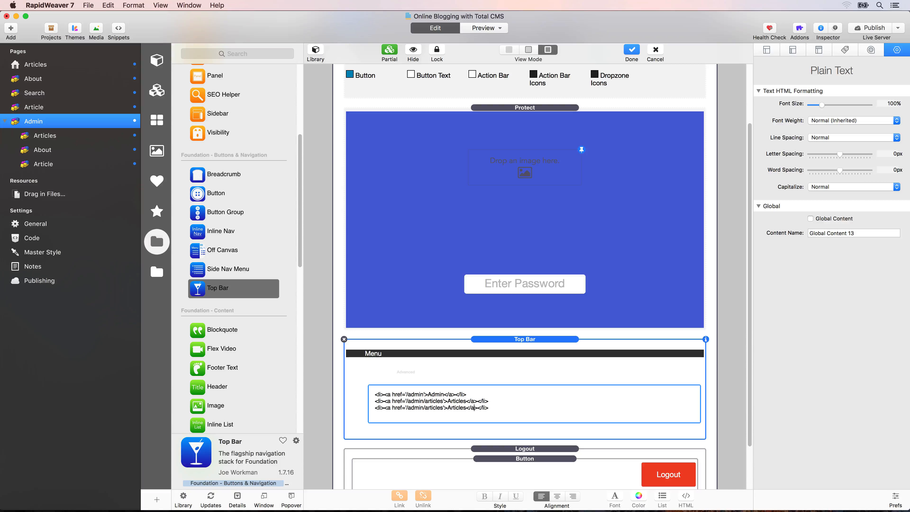
# - Change the third link to 'About' pointing to /admin/about
pyautogui.hotkey('alt', 'shift', 'Left')
pyautogui.write('About')
pyautogui.hotkey('alt', 'Left')
pyautogui.hotkey('alt', 'Left')
pyautogui.hotkey('alt', 'shift', 'Right')
pyautogui.write('about')
# - Set the Top Bar's Extra Zone setup to Dropzone with Zone Align Right
pyautogui.click(515, 338)
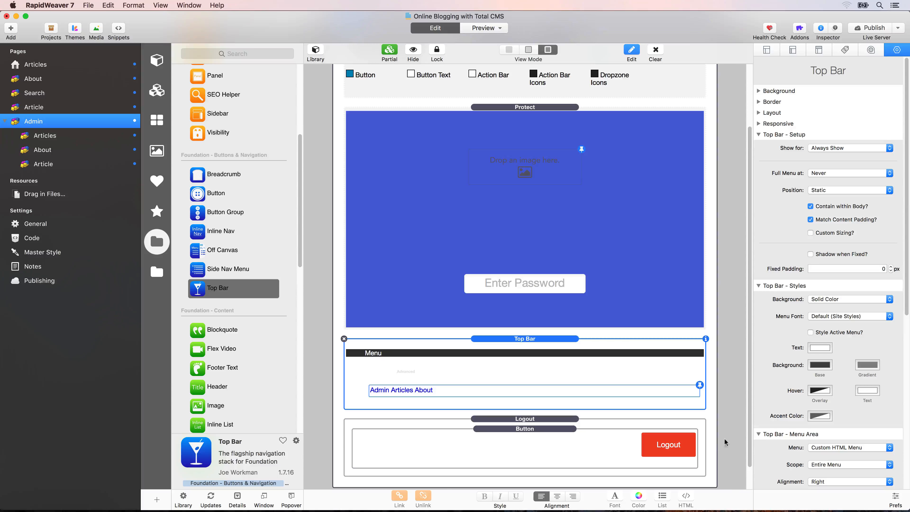
pyautogui.scroll(-2, 678, 445)
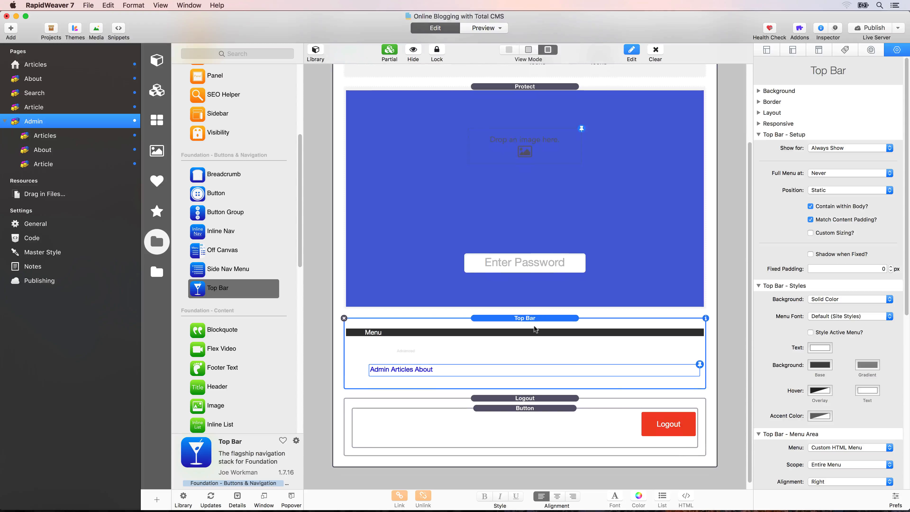
pyautogui.scroll(-10, 797, 374)
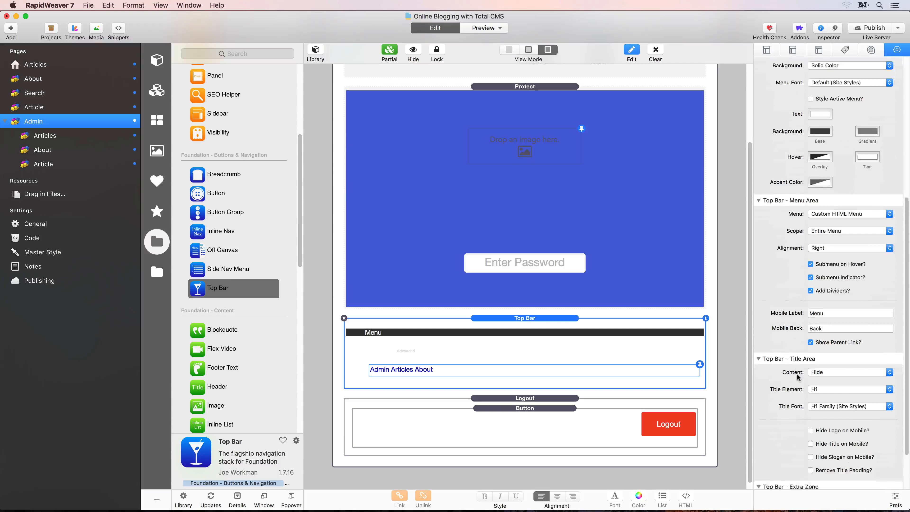
pyautogui.scroll(-1, 799, 448)
pyautogui.click(819, 445)
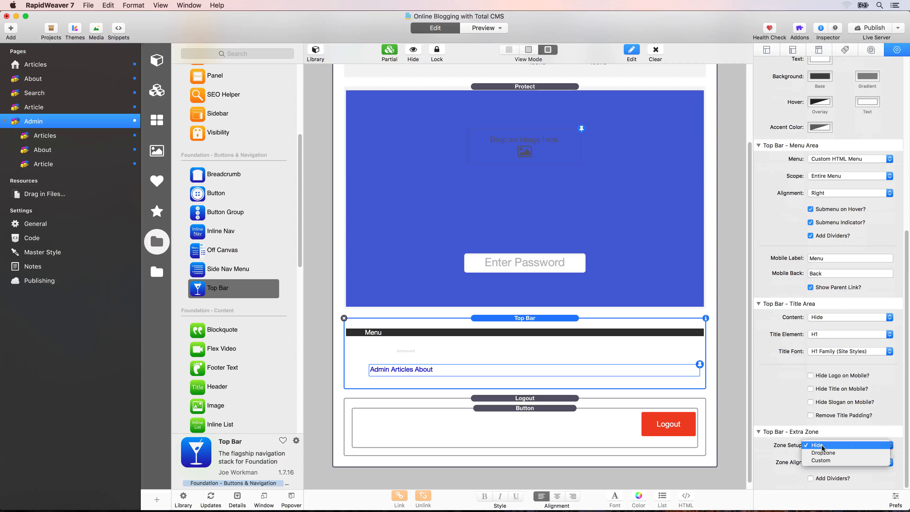
pyautogui.click(823, 453)
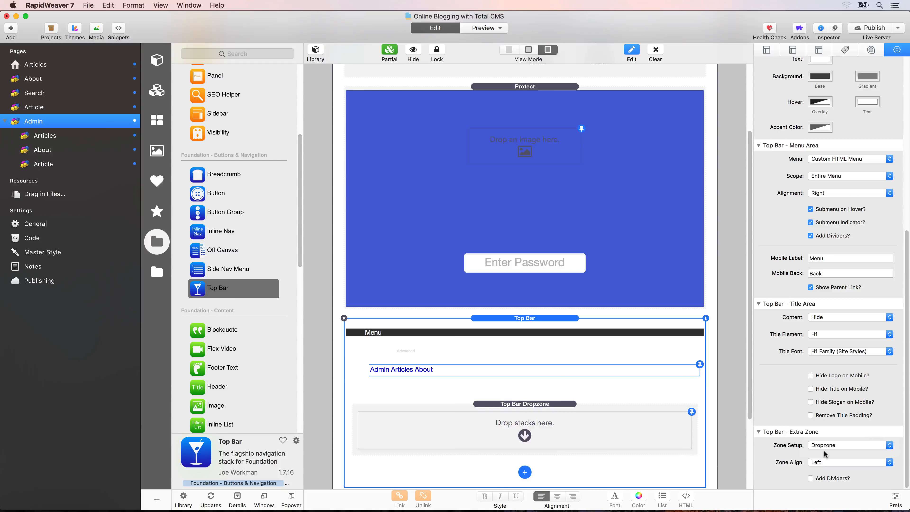
pyautogui.click(825, 462)
pyautogui.click(825, 473)
pyautogui.scroll(-3, 516, 406)
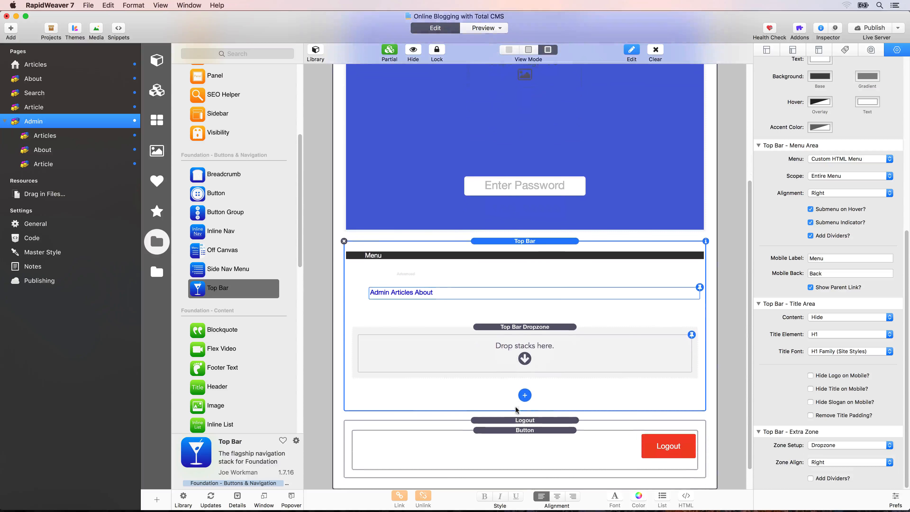
# - Move the Logout stack into the Top Bar Dropzone and check it in the browser preview
pyautogui.moveTo(517, 414); pyautogui.dragTo(511, 342)
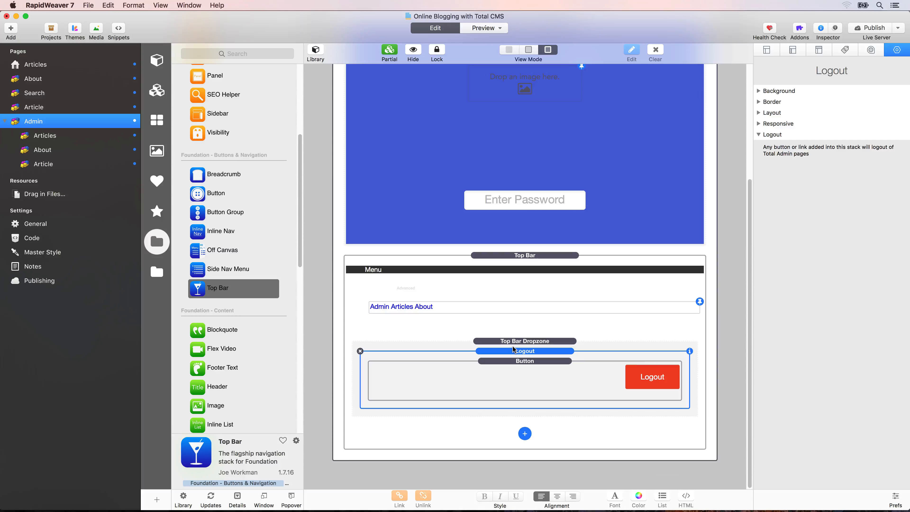
pyautogui.press('shift+super+r')
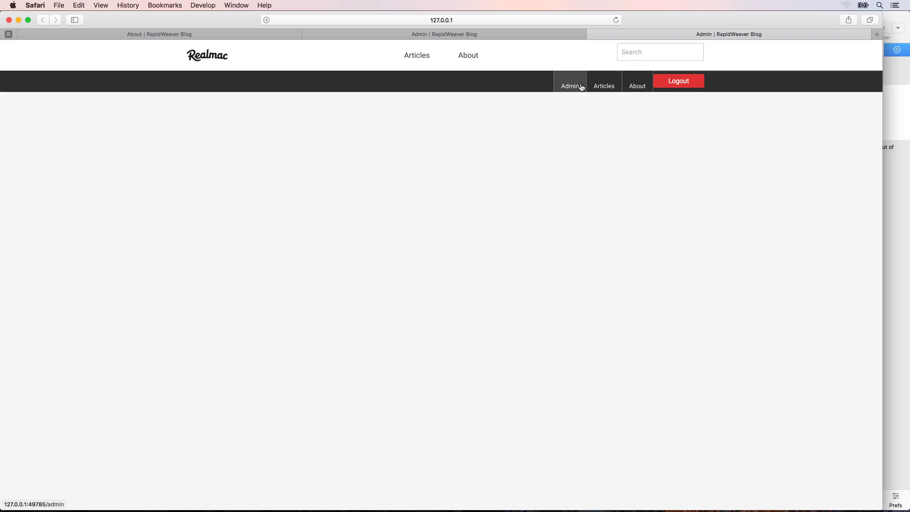
pyautogui.press('super+Tab')
# - Align the Top Bar menu left and turn off dividers, submenu indicators and hover submenus
pyautogui.scroll(-8, 836, 258)
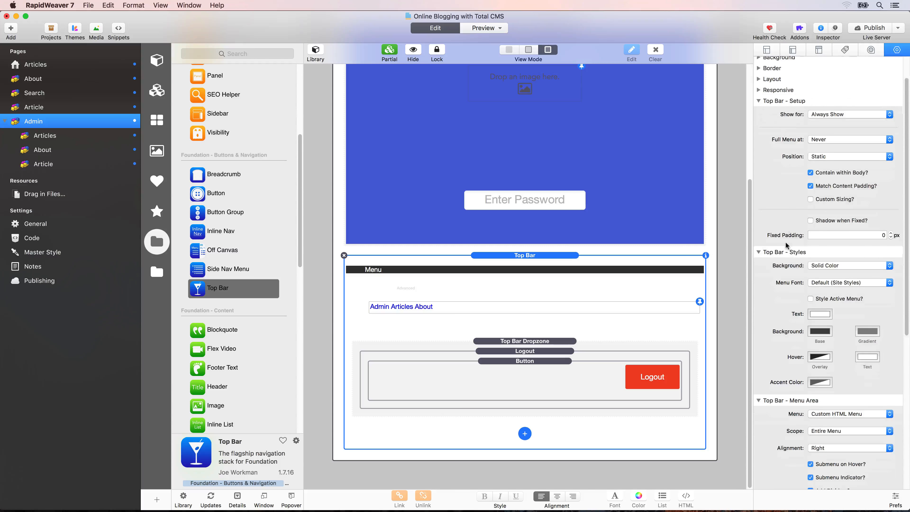
pyautogui.click(836, 259)
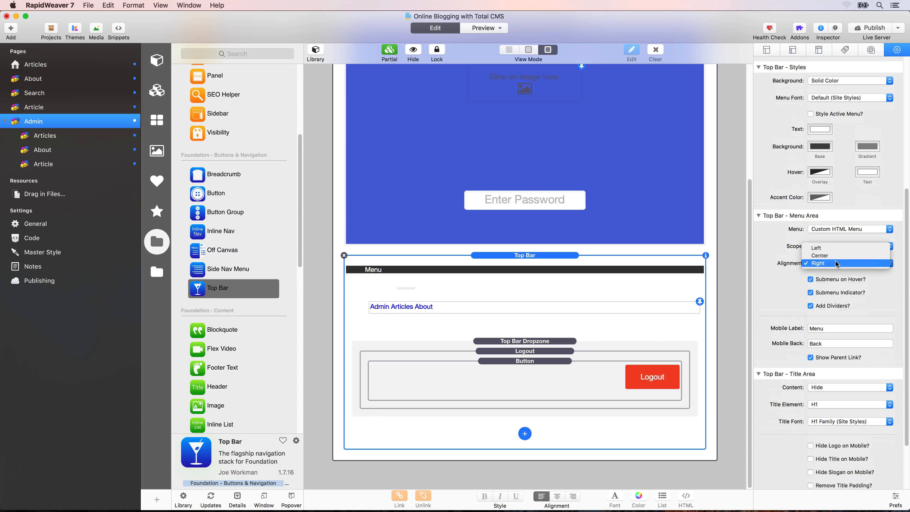
pyautogui.click(834, 248)
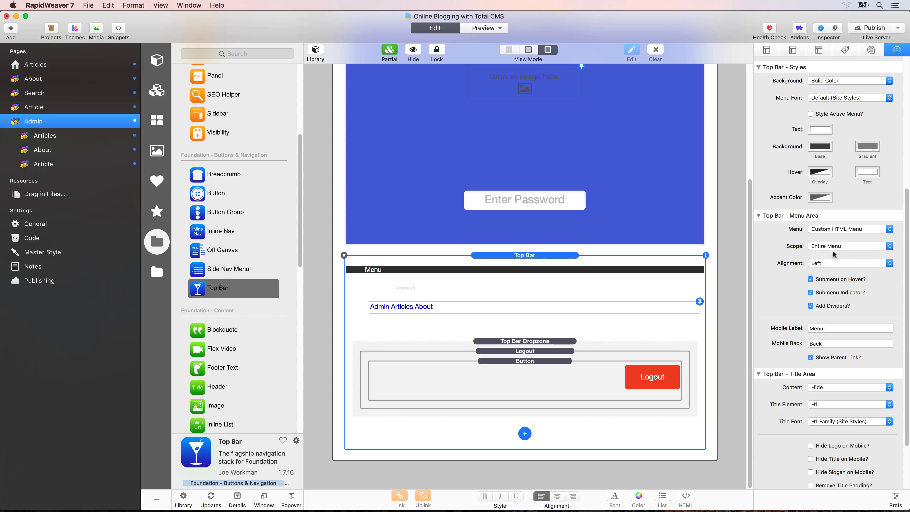
pyautogui.click(810, 306)
pyautogui.click(810, 293)
pyautogui.click(811, 279)
# - Enable custom sizing with a Nav height of 65 and reload the browser preview
pyautogui.scroll(6, 810, 300)
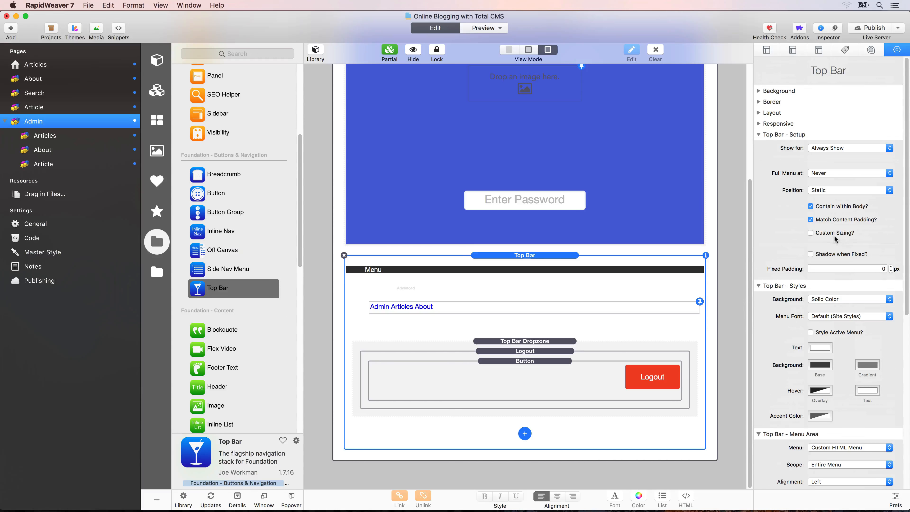
pyautogui.click(811, 233)
pyautogui.doubleClick(837, 248)
pyautogui.write('65')
pyautogui.press('Tab')
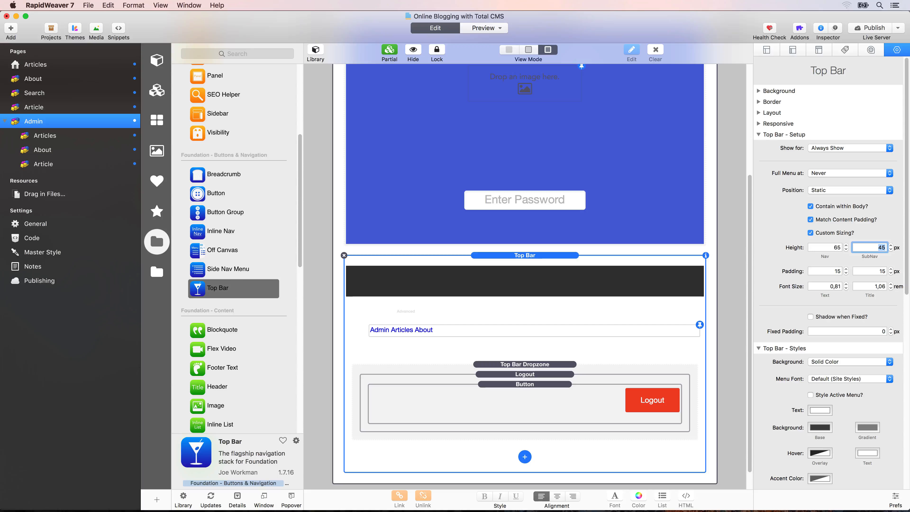
pyautogui.press('super+Tab')
pyautogui.press('super+r')
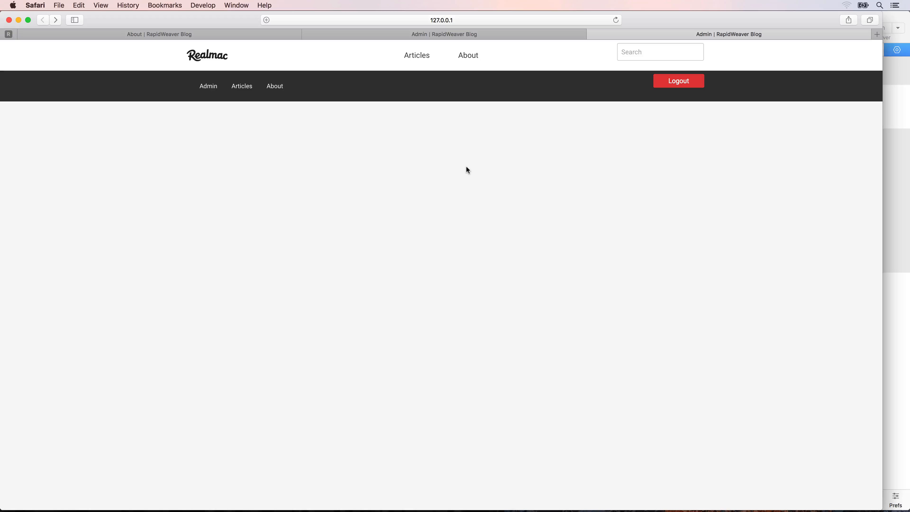
pyautogui.press('super+Tab')
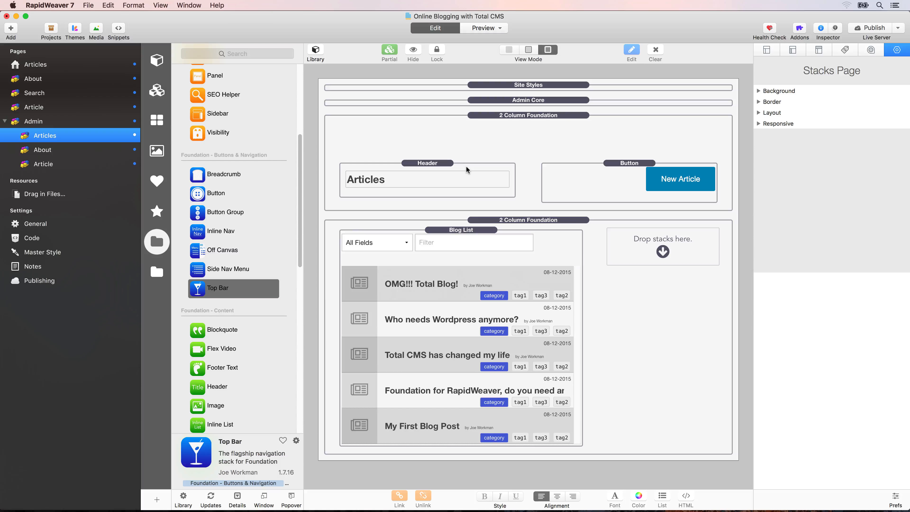
# - Publish the site and close the Publishing Complete notice
pyautogui.click(874, 26)
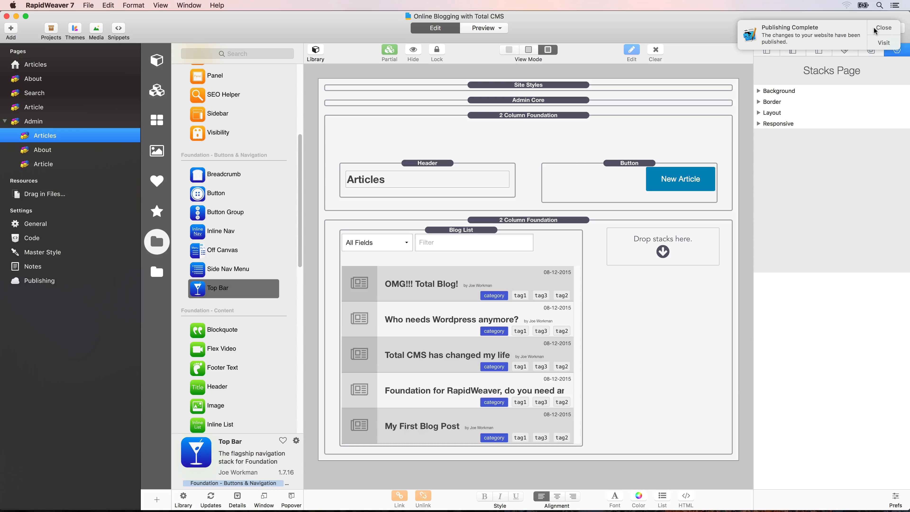
pyautogui.click(874, 28)
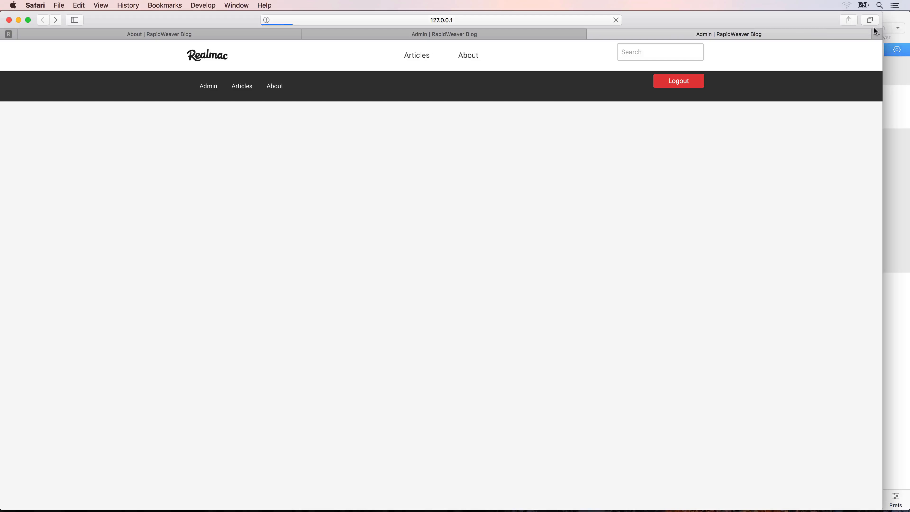
# - Close the local preview tab and load the live admin page in Safari
pyautogui.press('super+w')
pyautogui.click(507, 20)
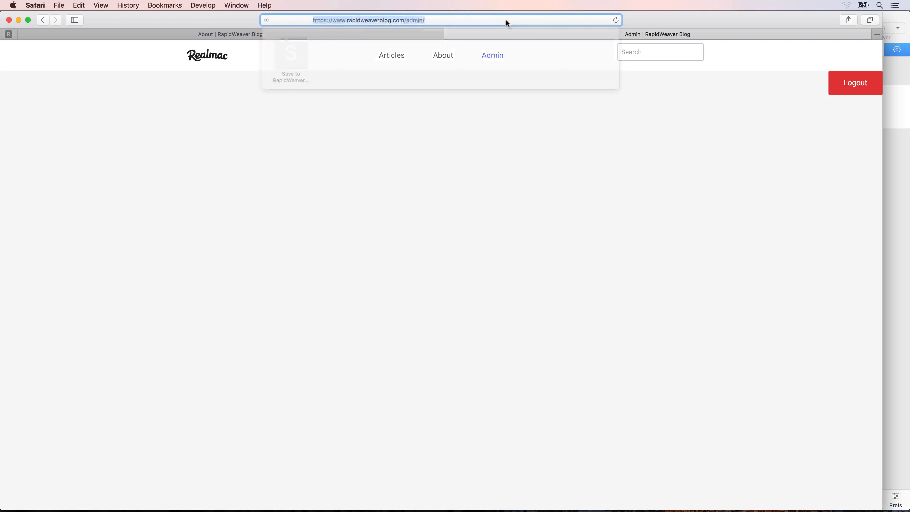
pyautogui.click(355, 20)
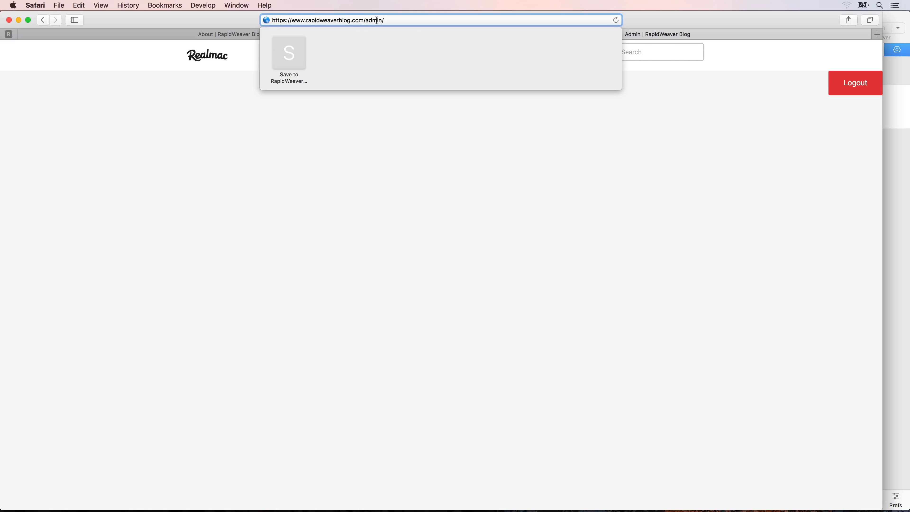
pyautogui.press('Return')
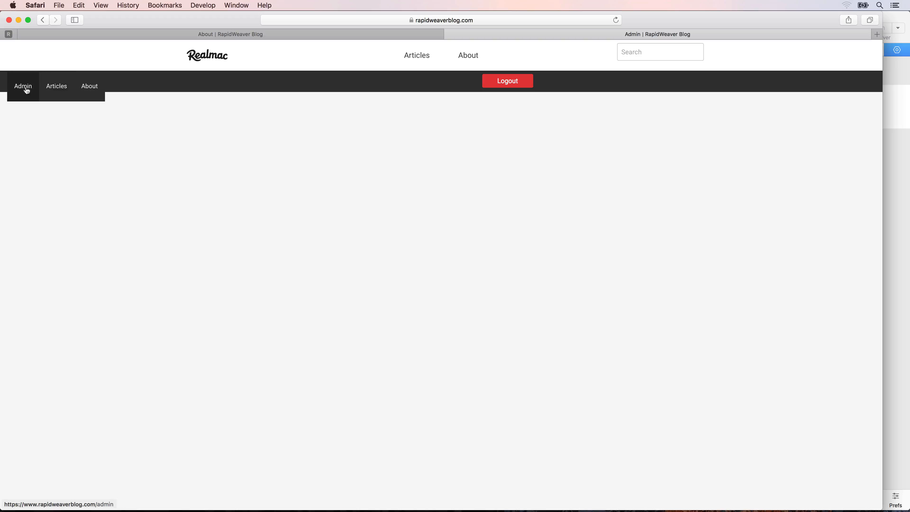
pyautogui.press('super+r')
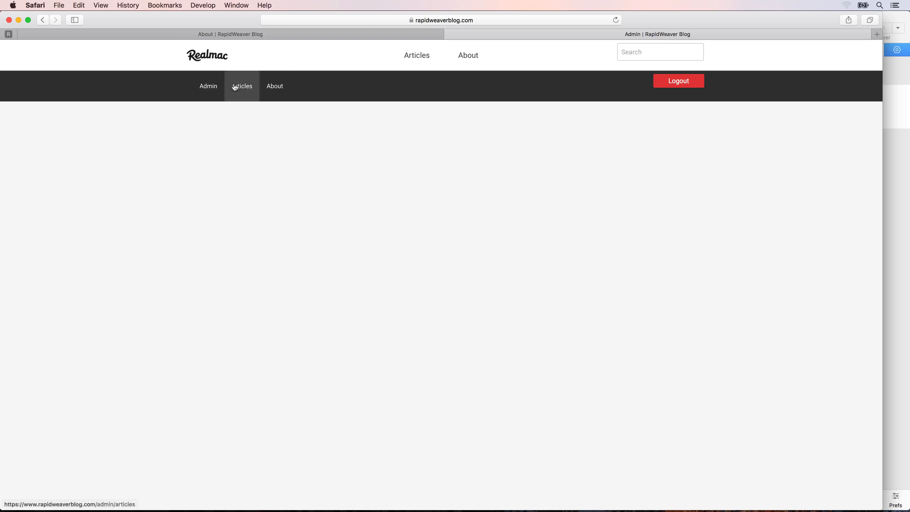
# - Check the Articles list and About editor, then log out and back in with the passcode
pyautogui.click(249, 94)
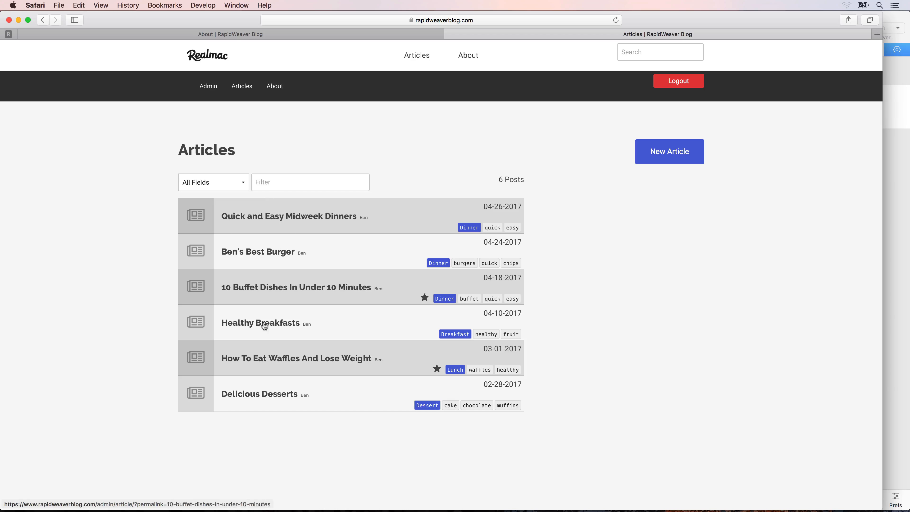
pyautogui.click(275, 86)
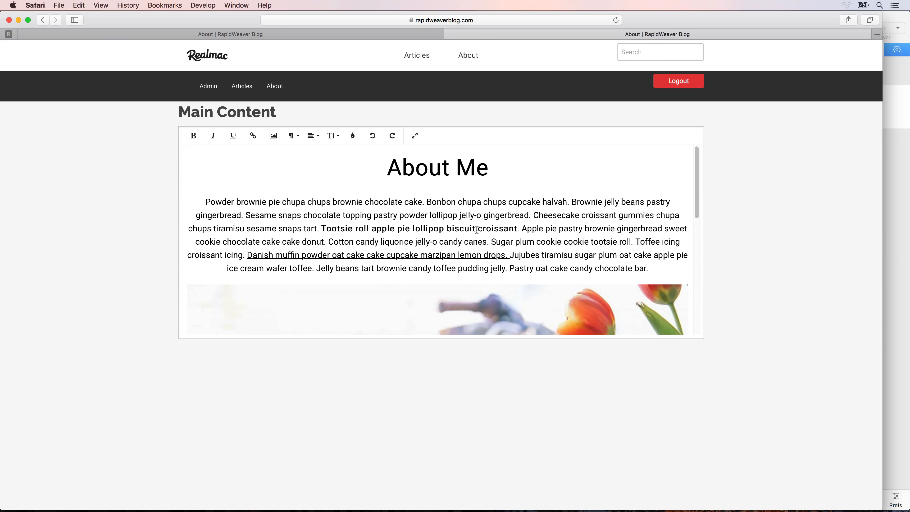
pyautogui.click(681, 83)
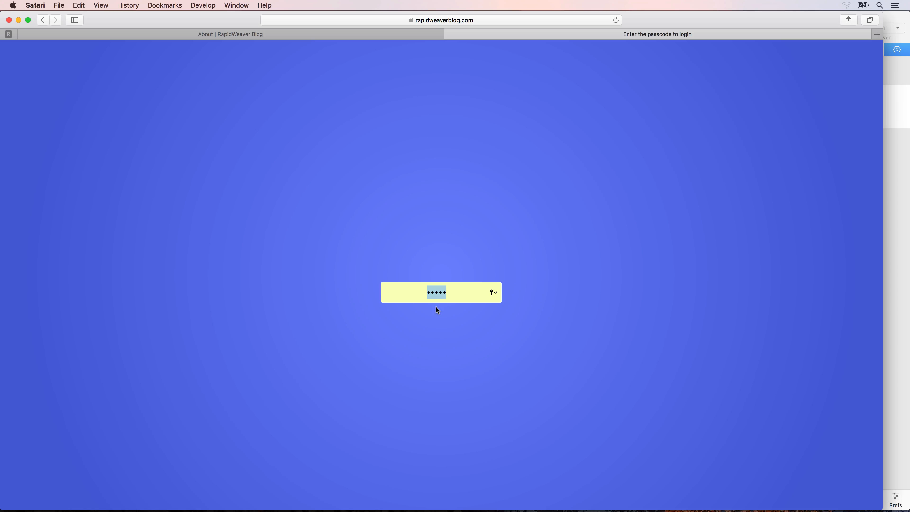
pyautogui.press('Return')
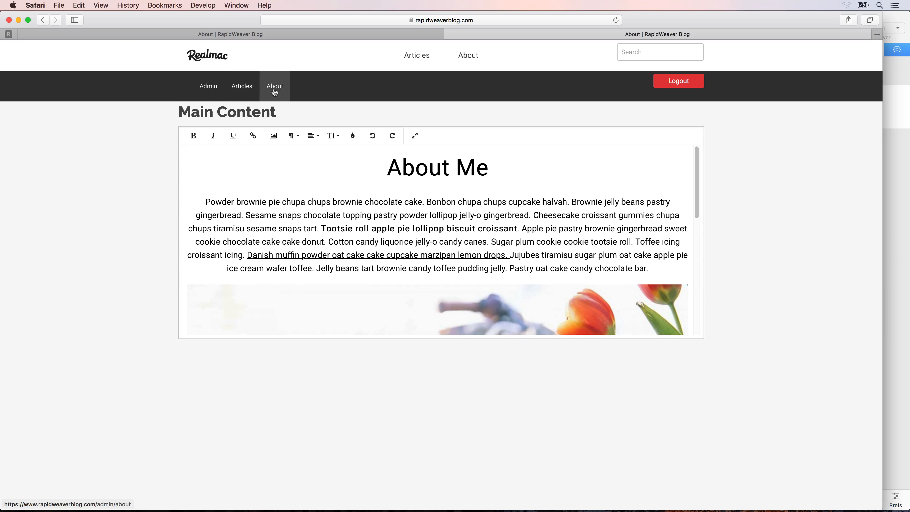
pyautogui.press('super+space')
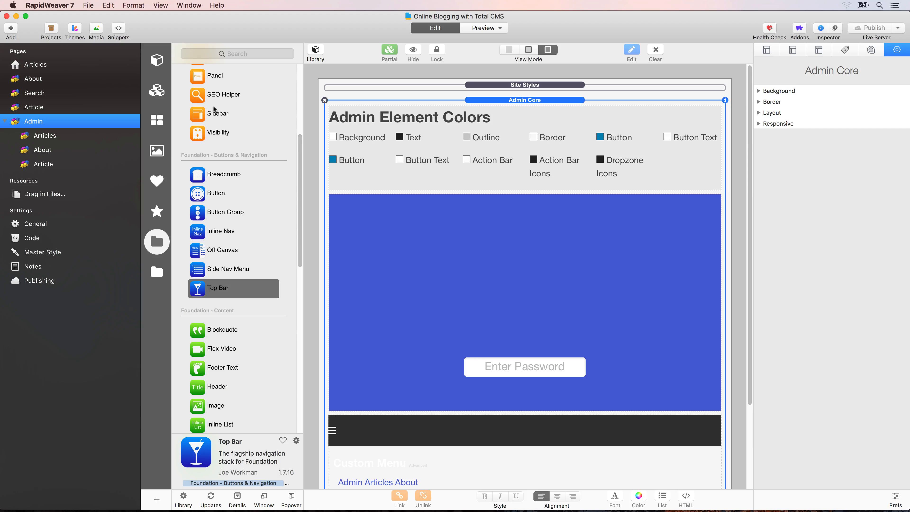
# - In the Admin Core partial, give the Top Bar a separate-sides margin of 40 on one side
pyautogui.doubleClick(525, 276)
pyautogui.scroll(-5, 525, 277)
pyautogui.click(525, 308)
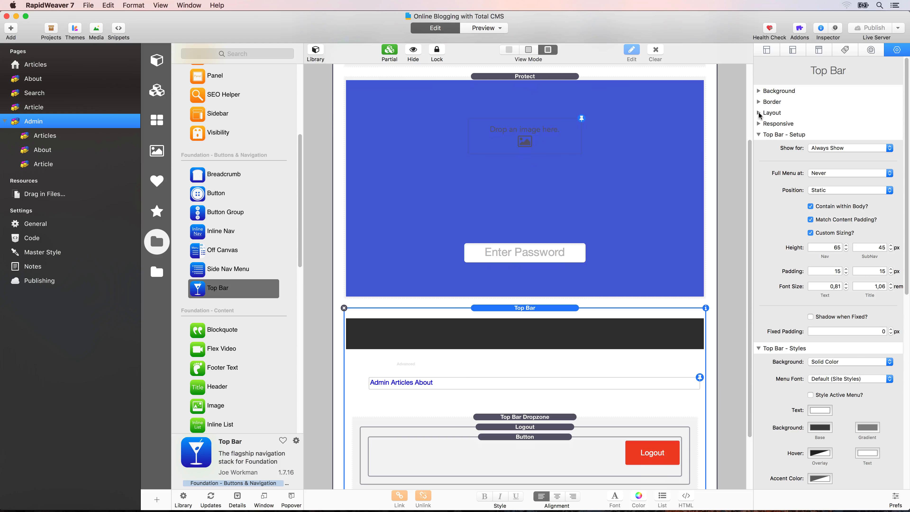
pyautogui.click(759, 113)
pyautogui.click(763, 142)
pyautogui.click(833, 155)
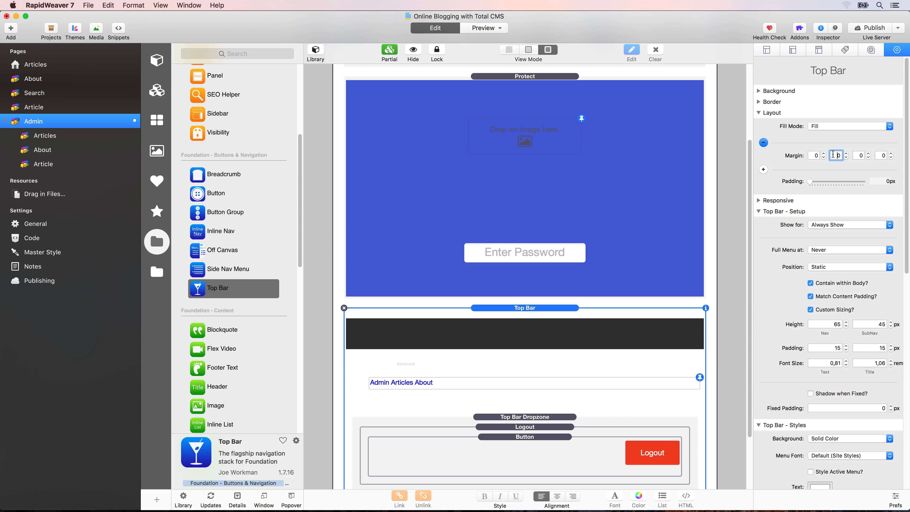
pyautogui.write('4')
pyautogui.press('Tab')
pyautogui.scroll(5, 354, 92)
pyautogui.click(356, 100)
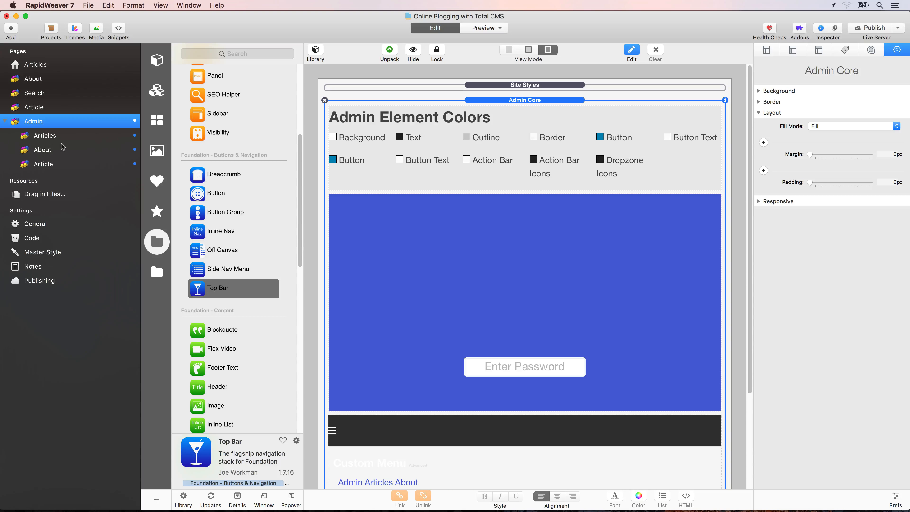
# - On the admin About page, add a Gallery upload stack with CMS ID aboutGallery and preview it
pyautogui.click(42, 149)
pyautogui.scroll(5, 238, 259)
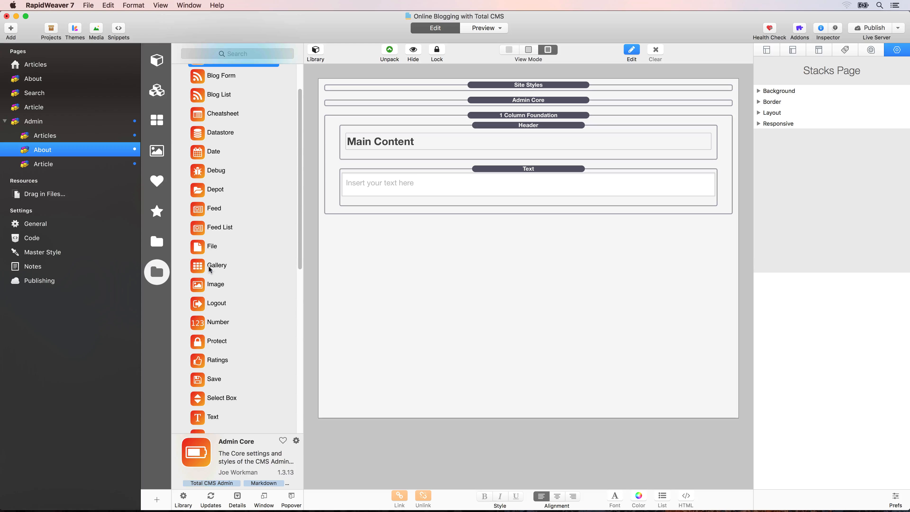
pyautogui.moveTo(198, 266); pyautogui.dragTo(422, 212)
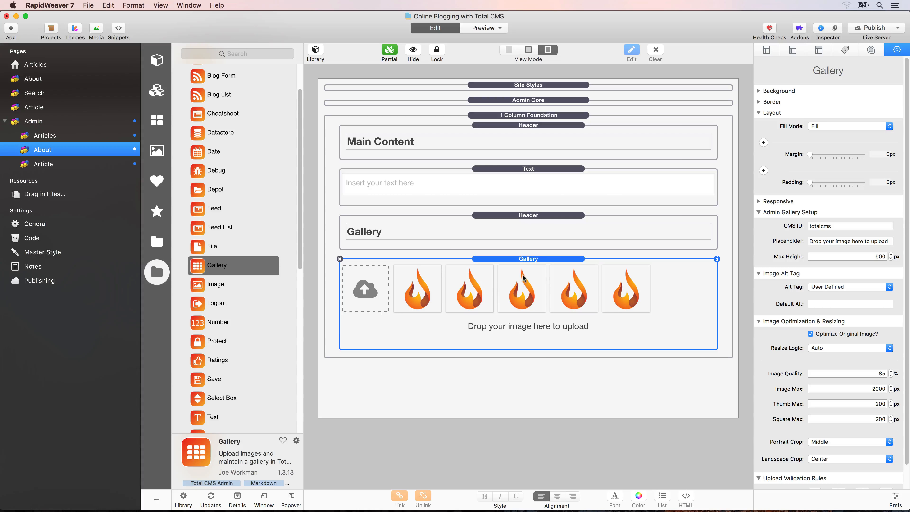
pyautogui.doubleClick(823, 226)
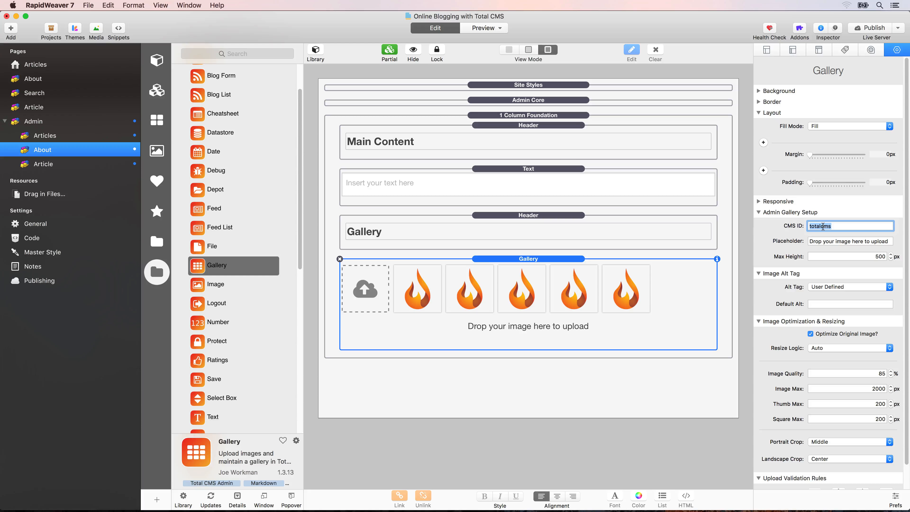
pyautogui.write('aboutGallery')
pyautogui.press('Tab')
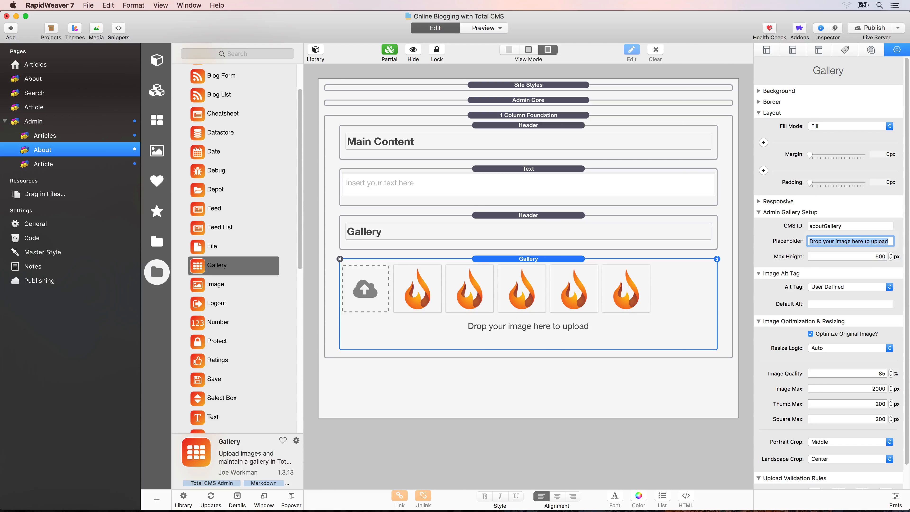
pyautogui.press('shift+super+r')
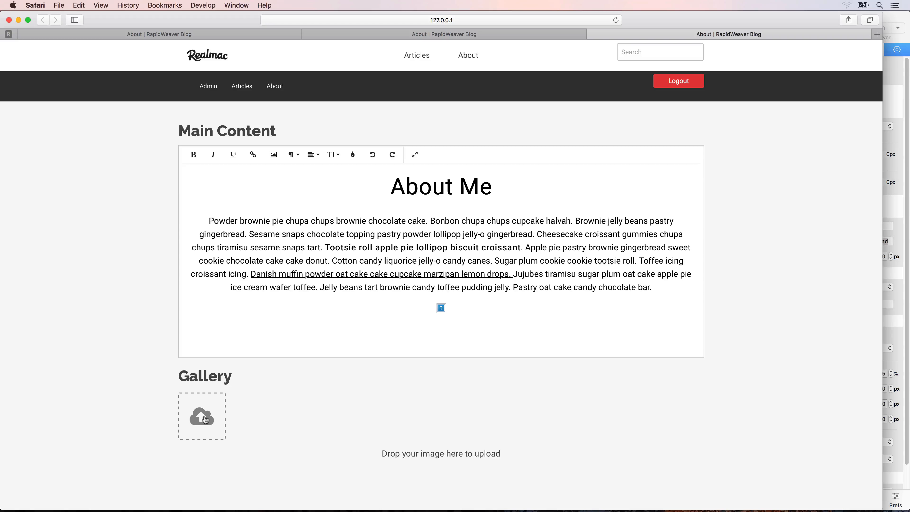
# - Try the About editor's Gallery upload, cancel the file picker, widen Safari, and return to RapidWeaver
pyautogui.click(206, 419)
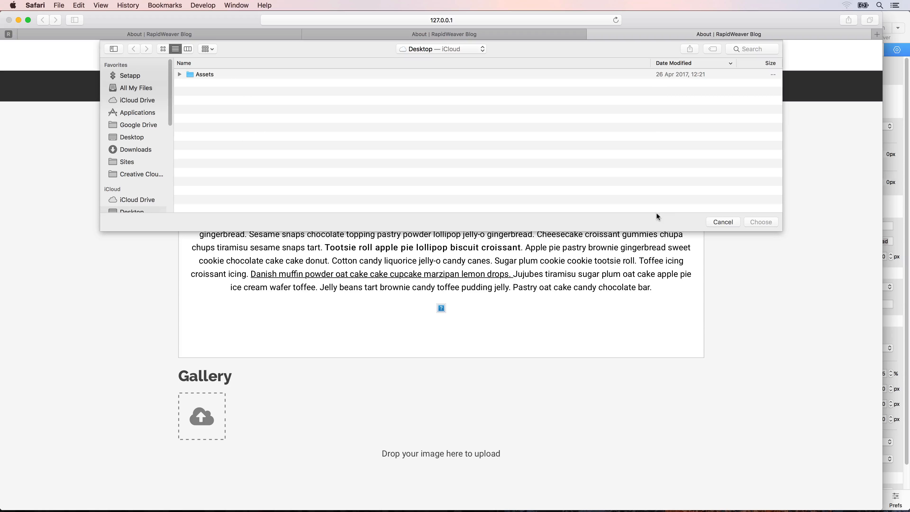
pyautogui.click(713, 222)
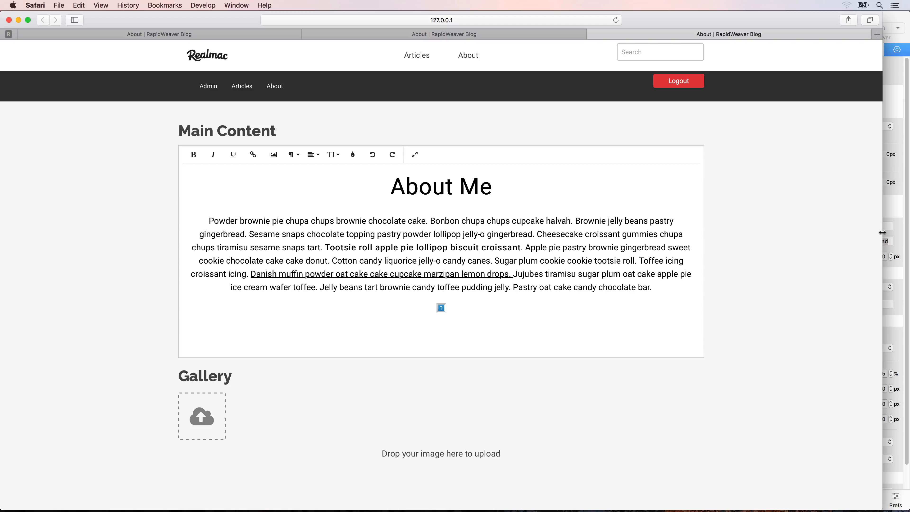
pyautogui.moveTo(883, 232); pyautogui.dragTo(907, 238)
pyautogui.press('super+Tab')
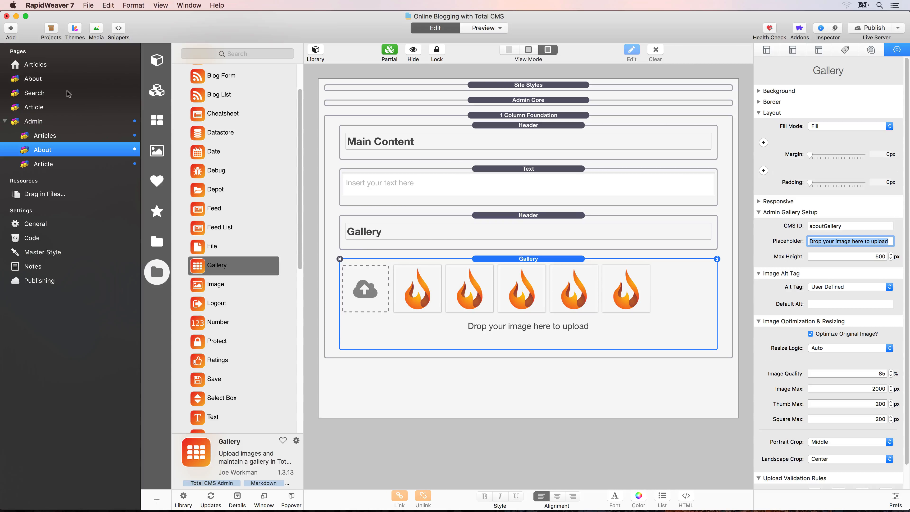
# - Add a Total CMS Gallery stack below the public About page's text with CMS ID aboutGallery
pyautogui.click(40, 82)
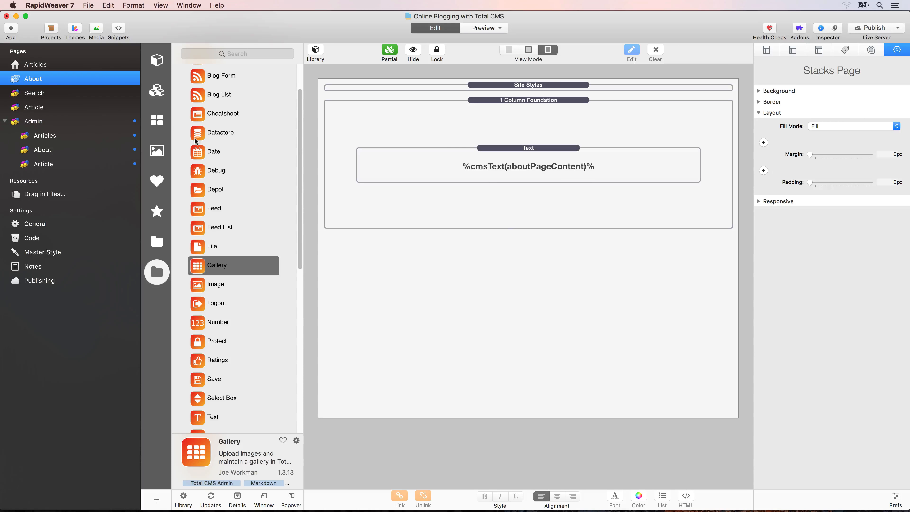
pyautogui.scroll(-10, 230, 190)
pyautogui.scroll(2, 229, 190)
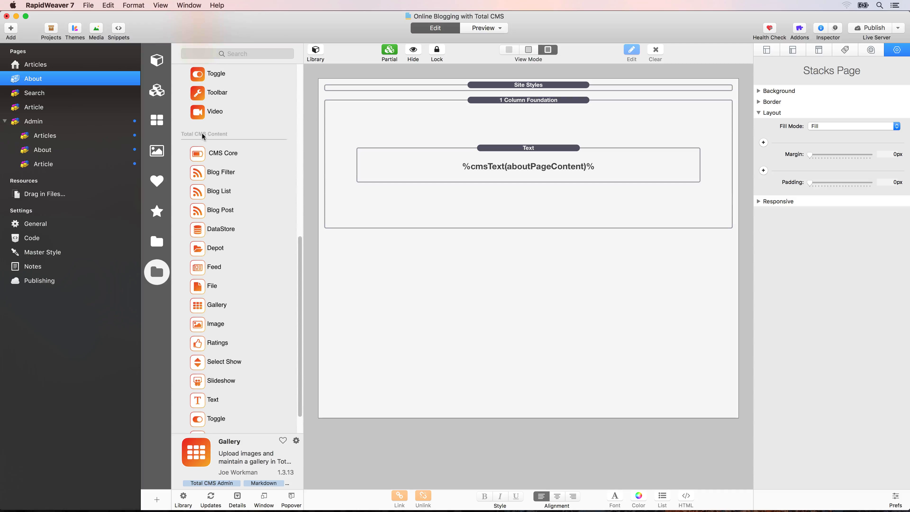
pyautogui.moveTo(196, 311); pyautogui.dragTo(479, 185)
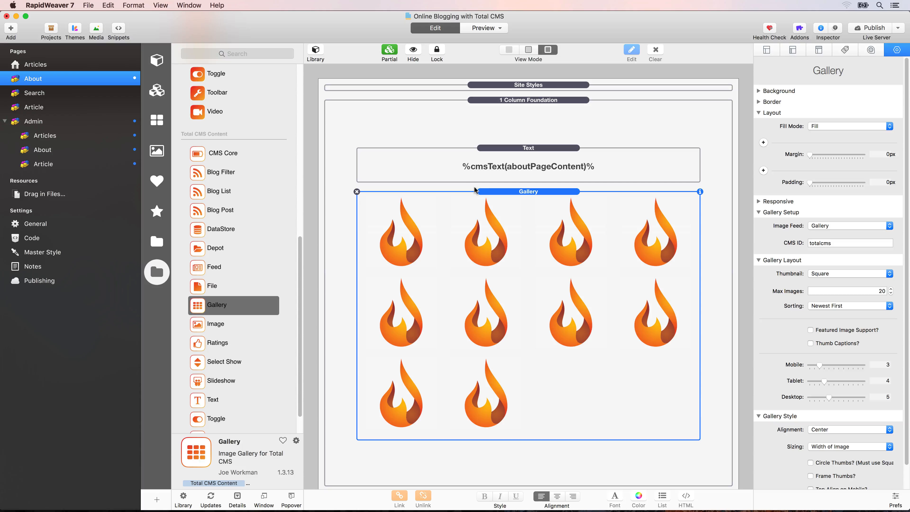
pyautogui.doubleClick(815, 243)
pyautogui.write('about')
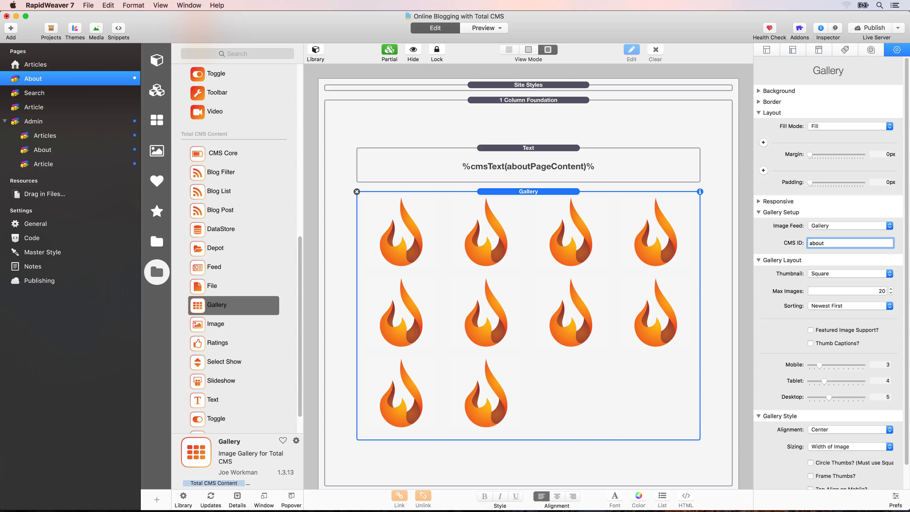
pyautogui.write('Gallery')
pyautogui.press('Tab')
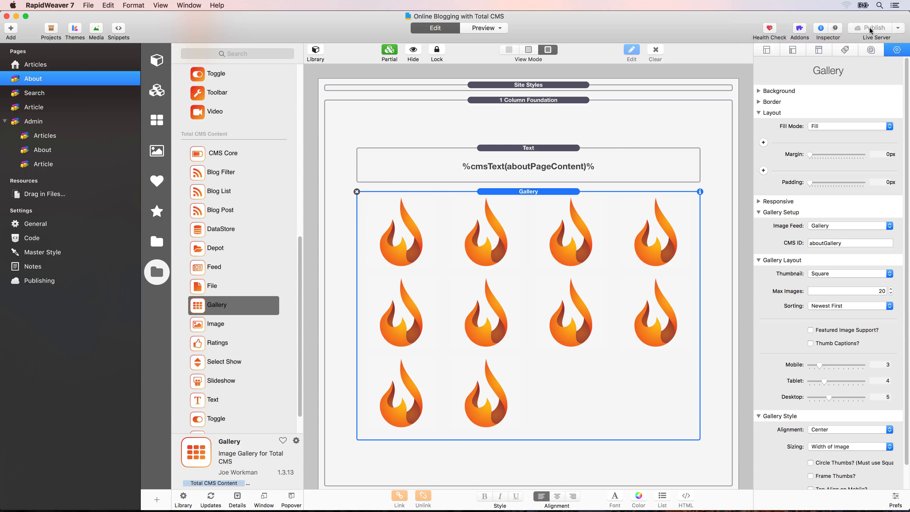
# - Save the project and reload the About admin page in Safari
pyautogui.press('super+Tab')
pyautogui.press('super+r')
pyautogui.press('super+w')
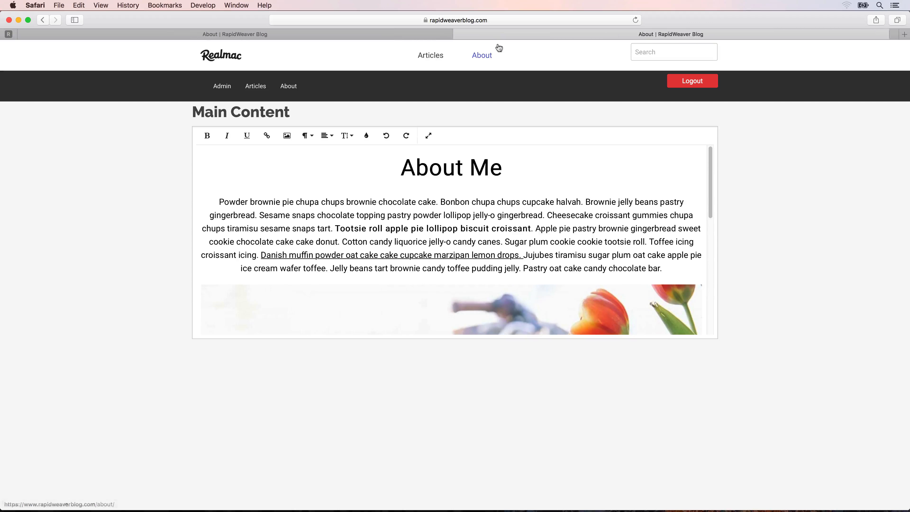
# - Reload the admin About page to show its Gallery upload area, then open the desktop Assets folder
pyautogui.click(459, 19)
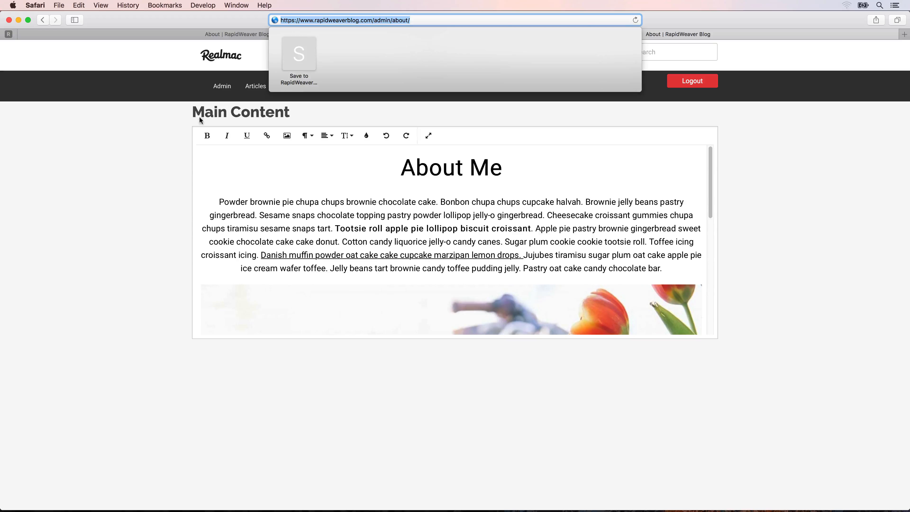
pyautogui.press('Return')
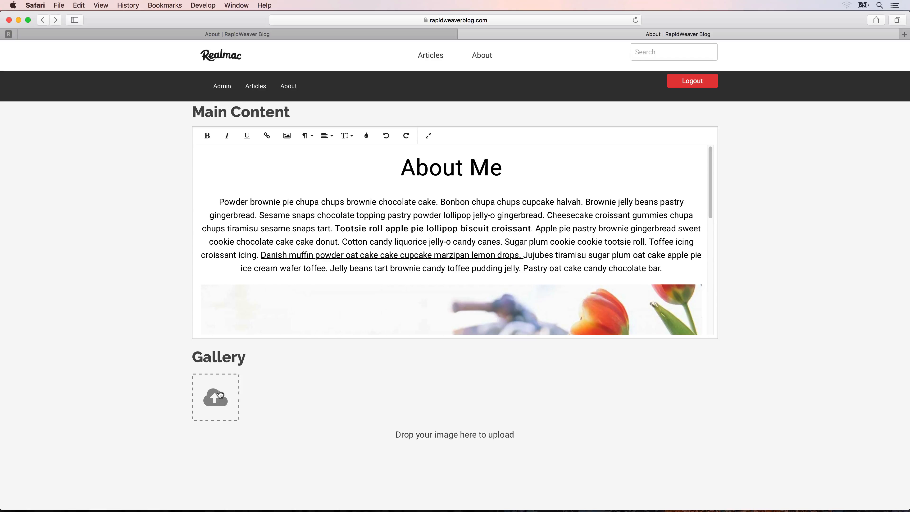
pyautogui.press('F11')
pyautogui.doubleClick(878, 31)
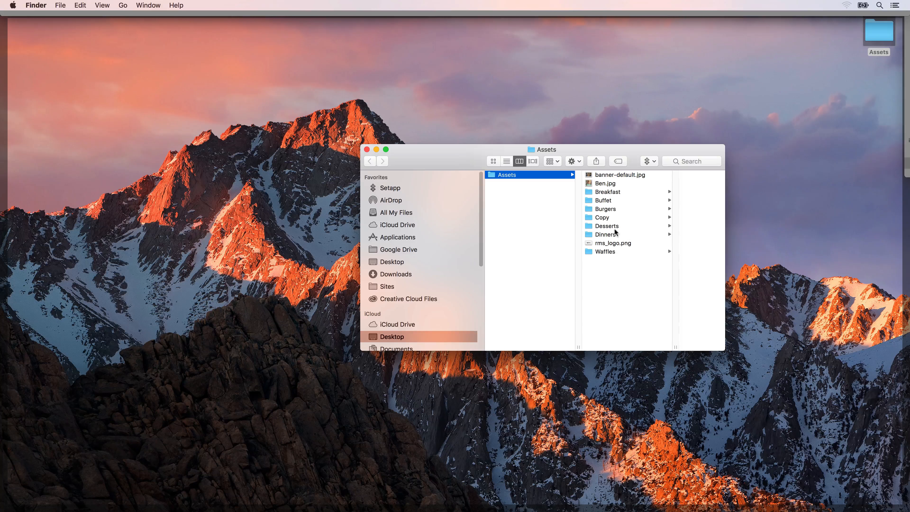
# - Drag all four Breakfast folder JPGs onto the About page's Gallery drop zone to upload them
pyautogui.click(609, 192)
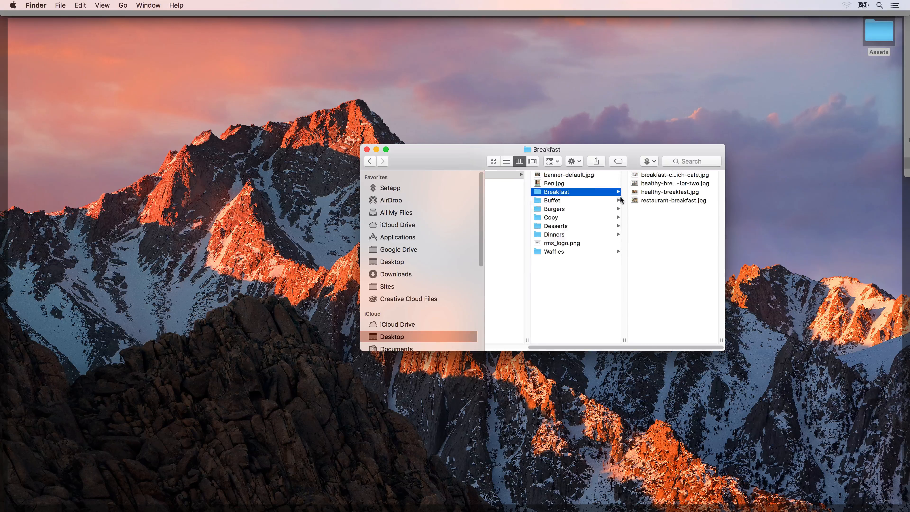
pyautogui.click(712, 174)
pyautogui.keyDown('shift'); pyautogui.click(697, 200); pyautogui.keyUp('shift')
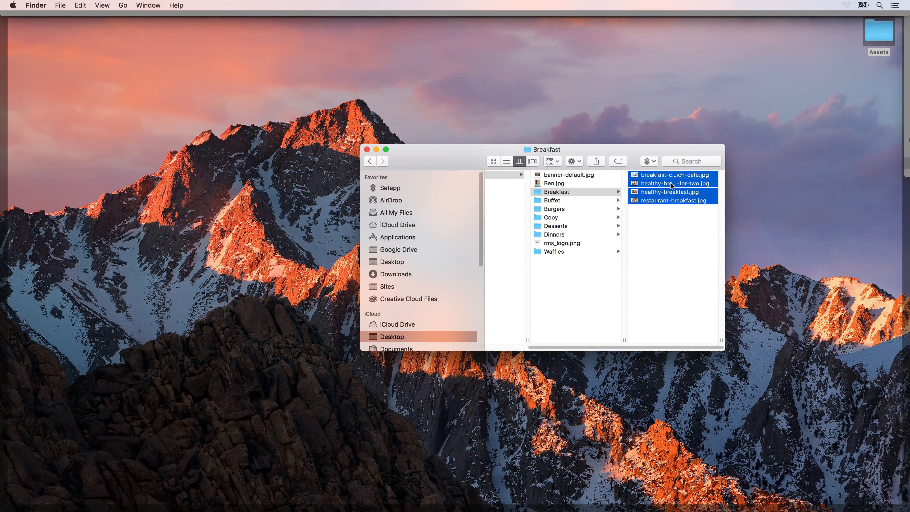
pyautogui.moveTo(669, 179); pyautogui.dragTo(220, 395)
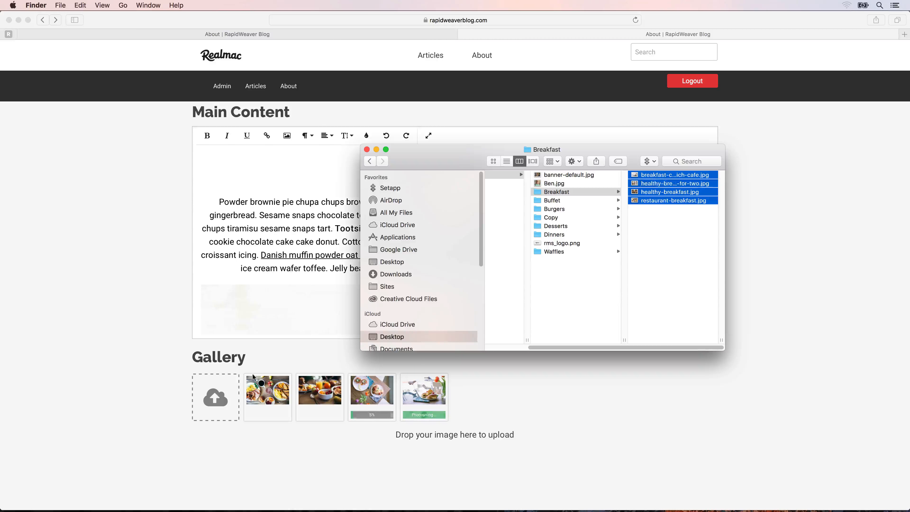
pyautogui.click(261, 418)
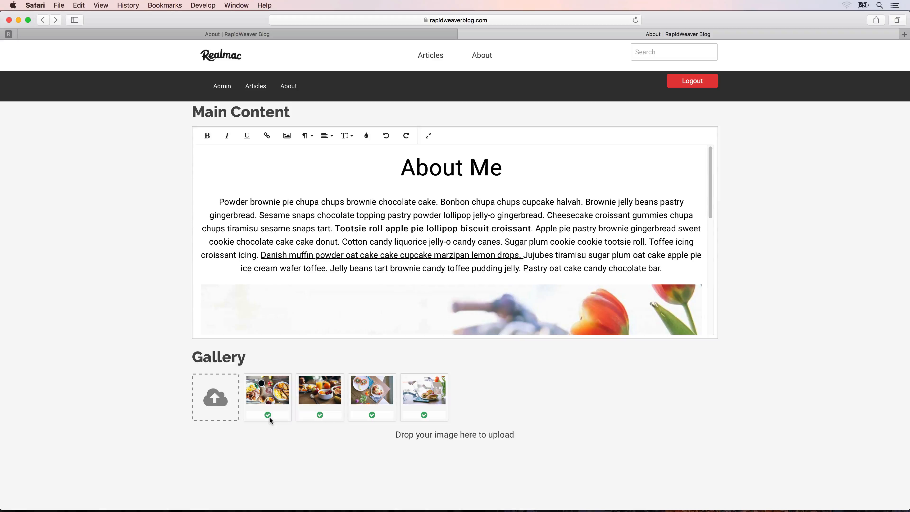
# - On the live About page, step through all four gallery photos in the lightbox, then close it
pyautogui.click(482, 59)
pyautogui.scroll(-4, 474, 114)
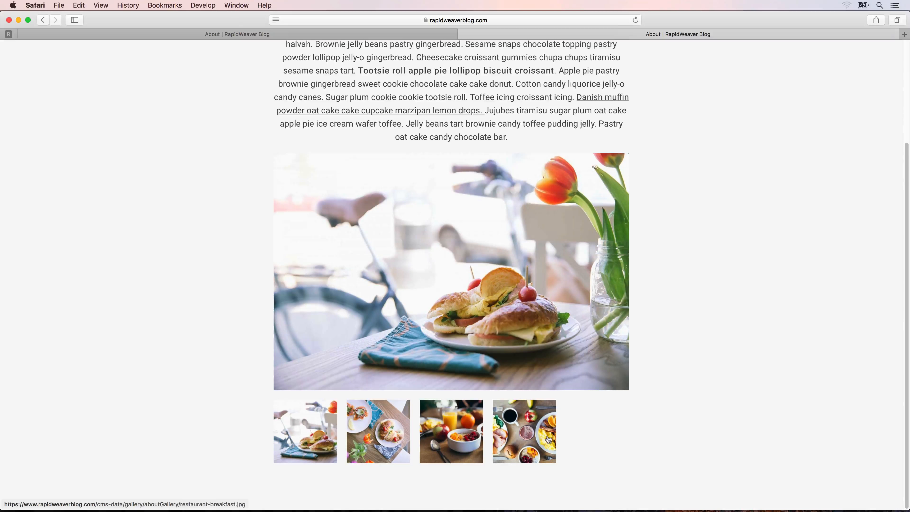
pyautogui.click(291, 440)
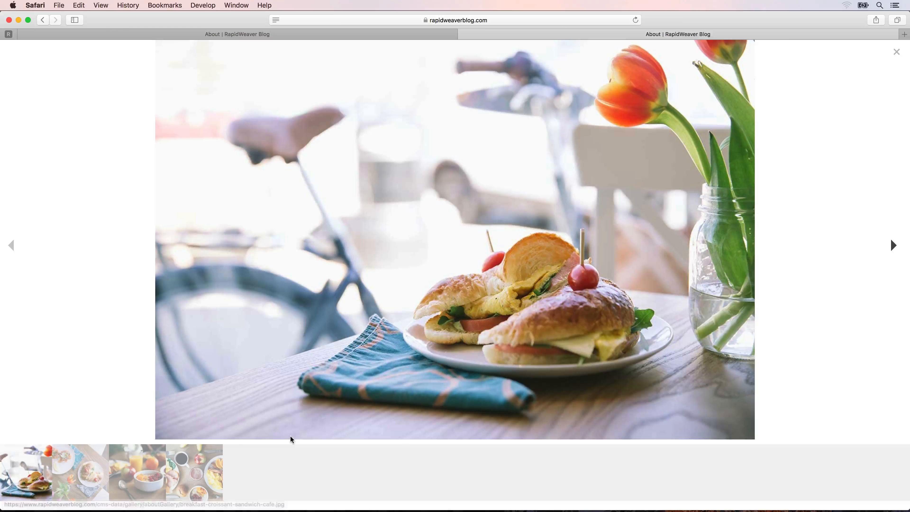
pyautogui.click(894, 246)
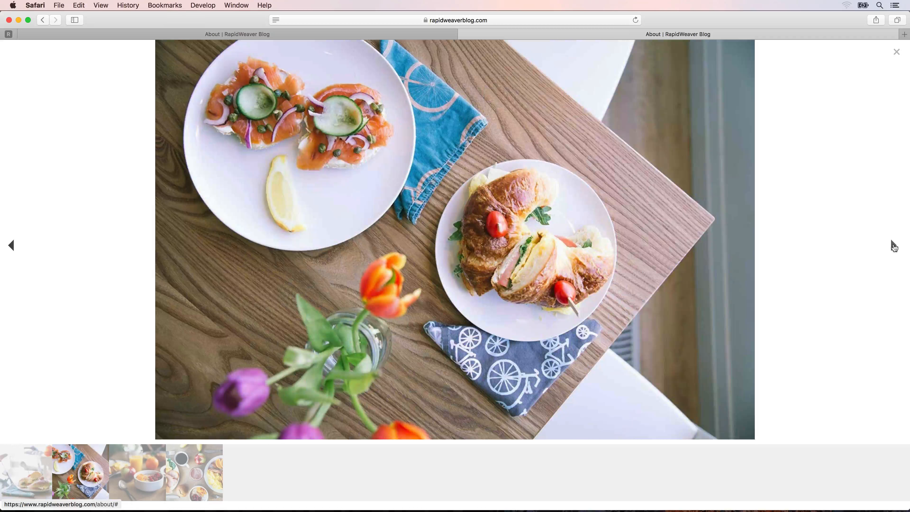
pyautogui.click(893, 246)
pyautogui.click(893, 246)
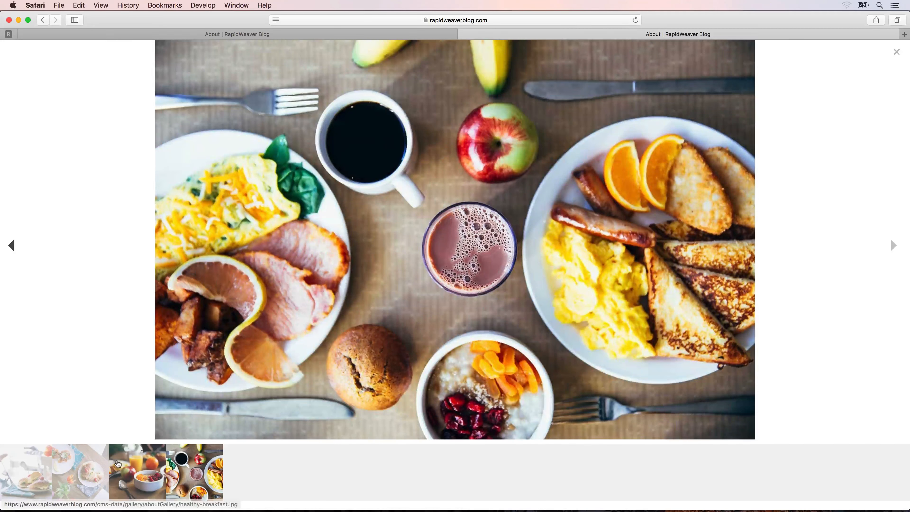
pyautogui.click(896, 52)
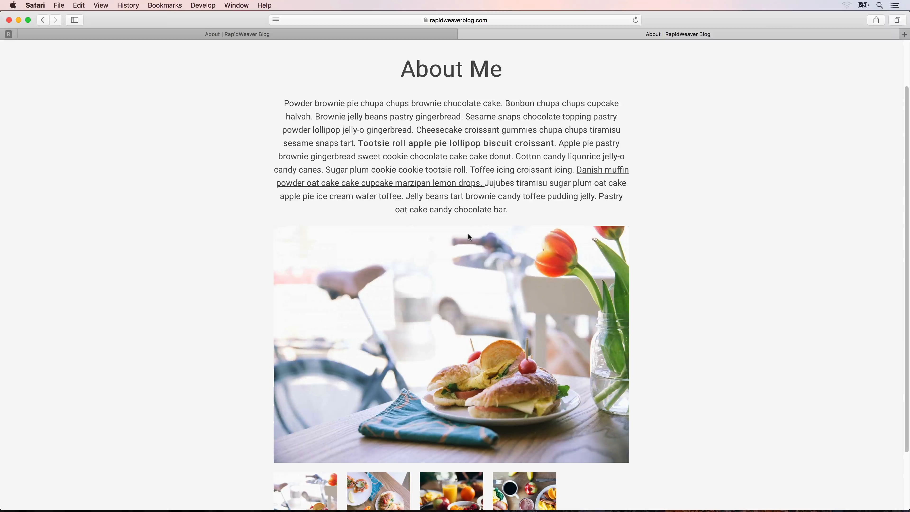
pyautogui.scroll(-3, 468, 234)
# - Switch to RapidWeaver and select the public About page's Gallery stack settings
pyautogui.press('super+space')
pyautogui.write('ra')
pyautogui.press('Return')
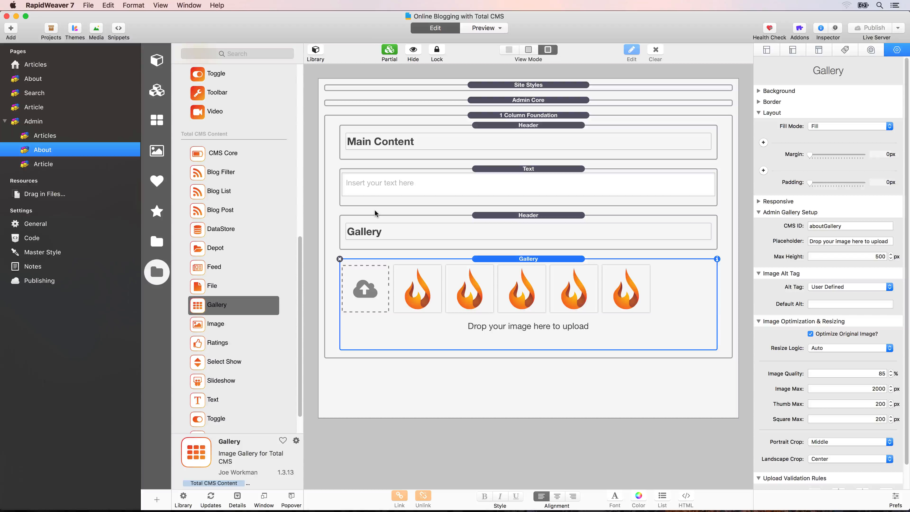
pyautogui.click(41, 80)
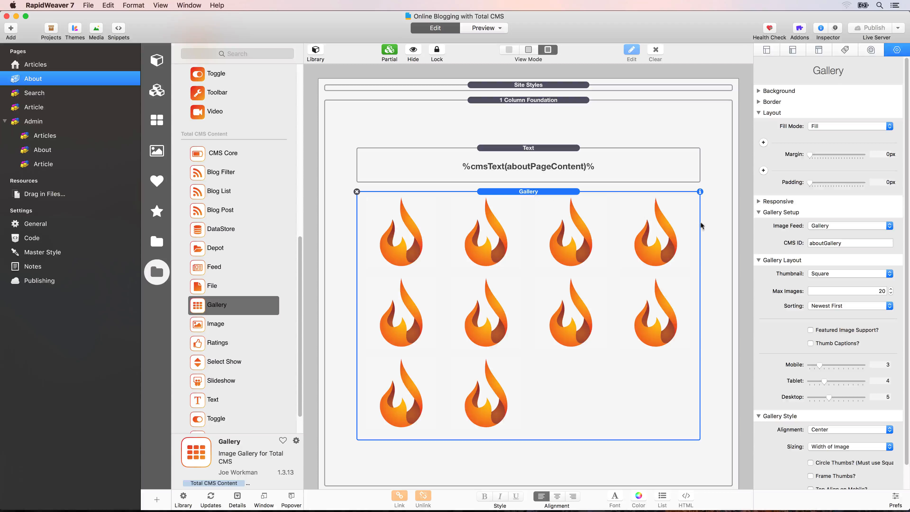
pyautogui.click(844, 275)
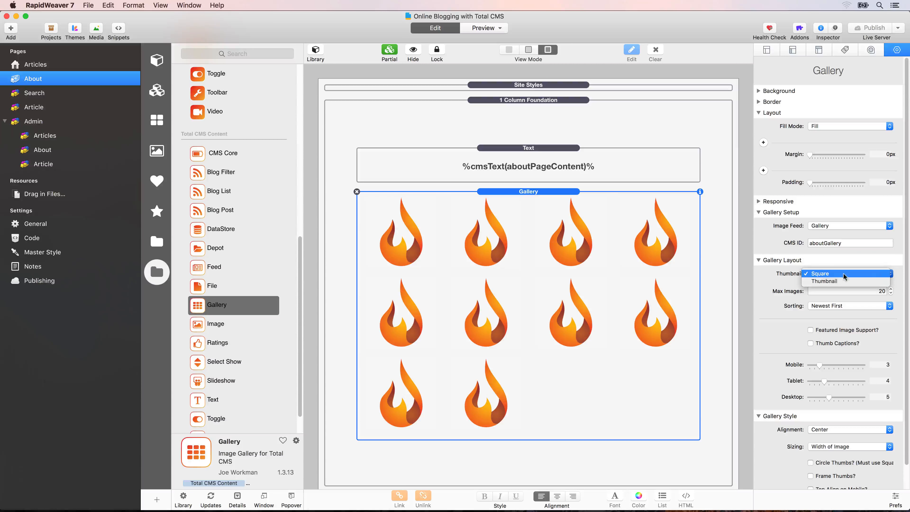
pyautogui.click(844, 274)
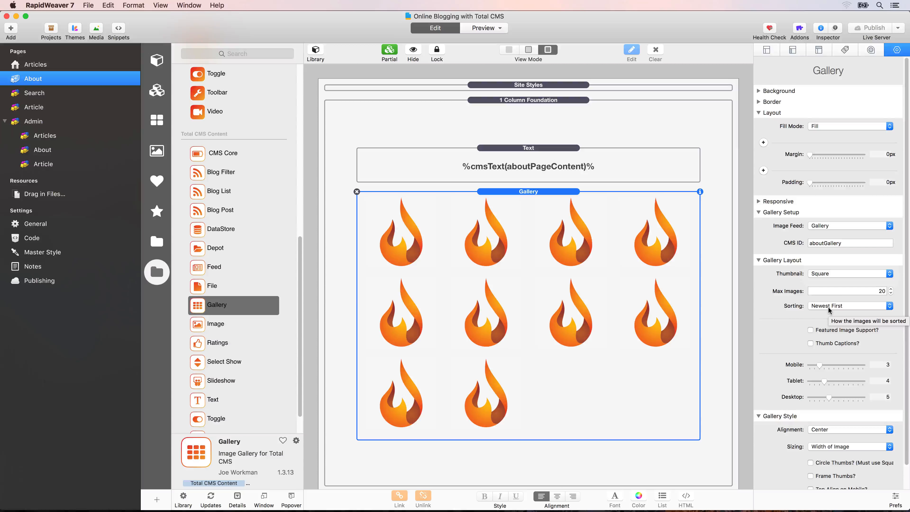
pyautogui.scroll(-2, 829, 309)
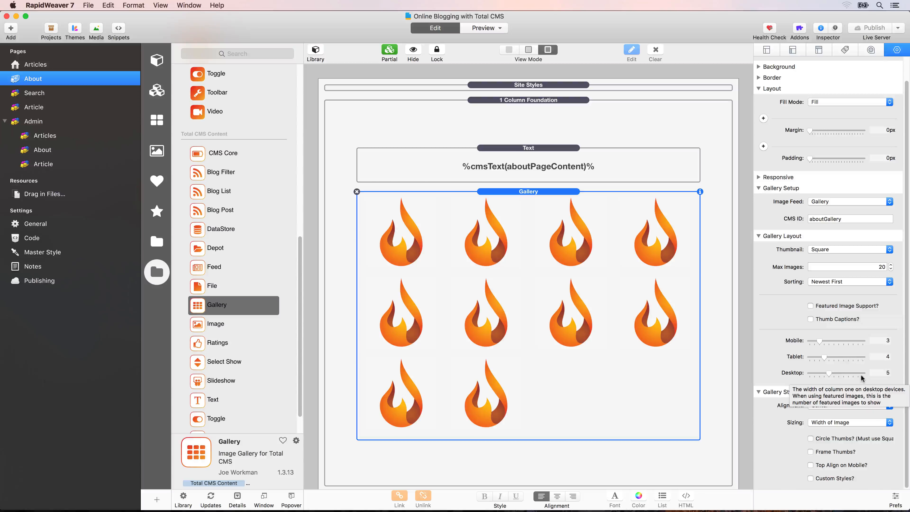
# - Set gallery columns to Desktop 4, Tablet 2, Mobile 2, enable Circle Thumbs, and publish
pyautogui.moveTo(828, 373); pyautogui.dragTo(814, 357)
pyautogui.moveTo(819, 341); pyautogui.dragTo(815, 341)
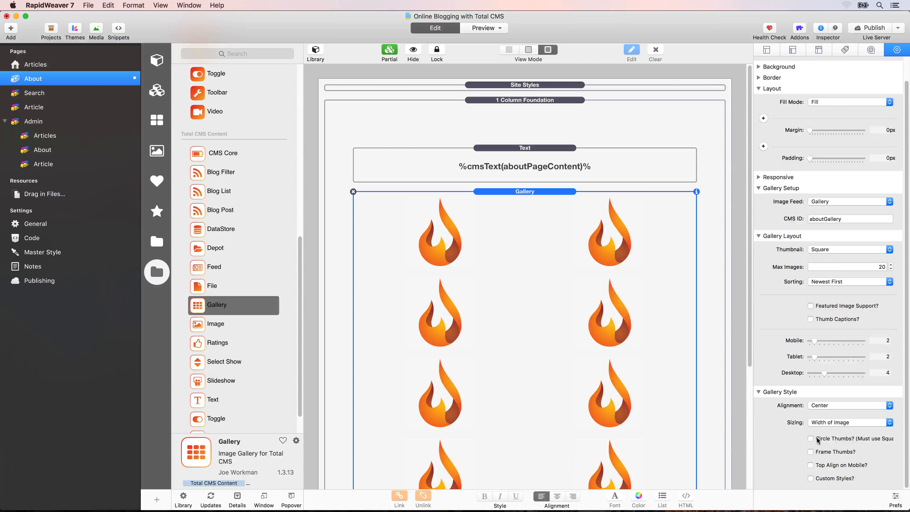
pyautogui.click(811, 439)
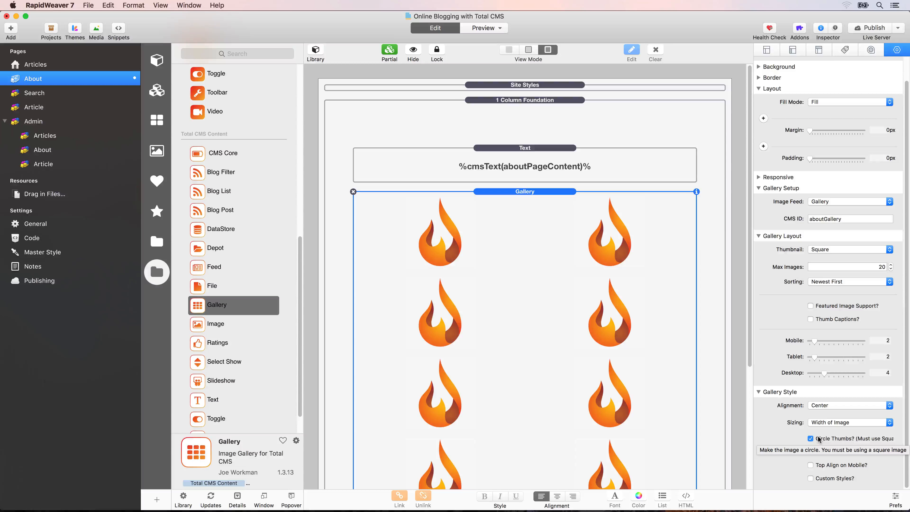
pyautogui.click(866, 29)
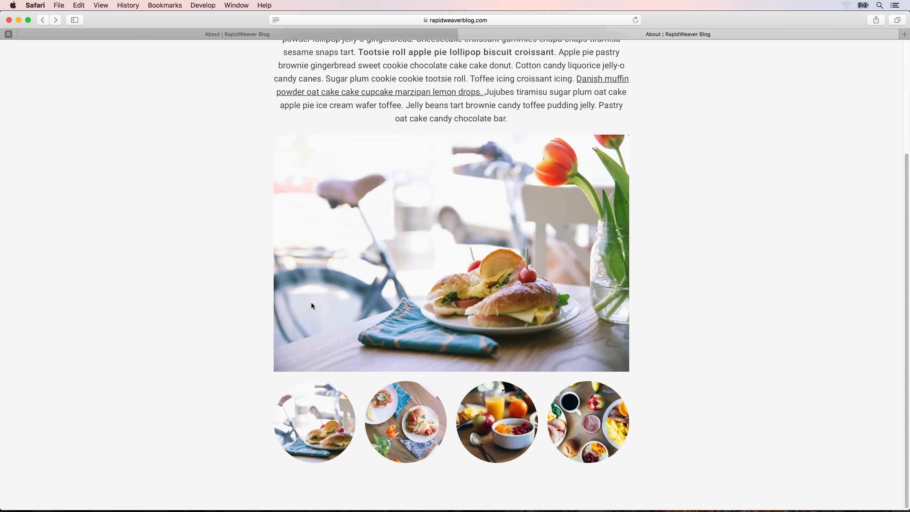
# - Check the round gallery thumbnails by viewing photos full-size, then open Safari's Develop menu
pyautogui.scroll(2, 311, 301)
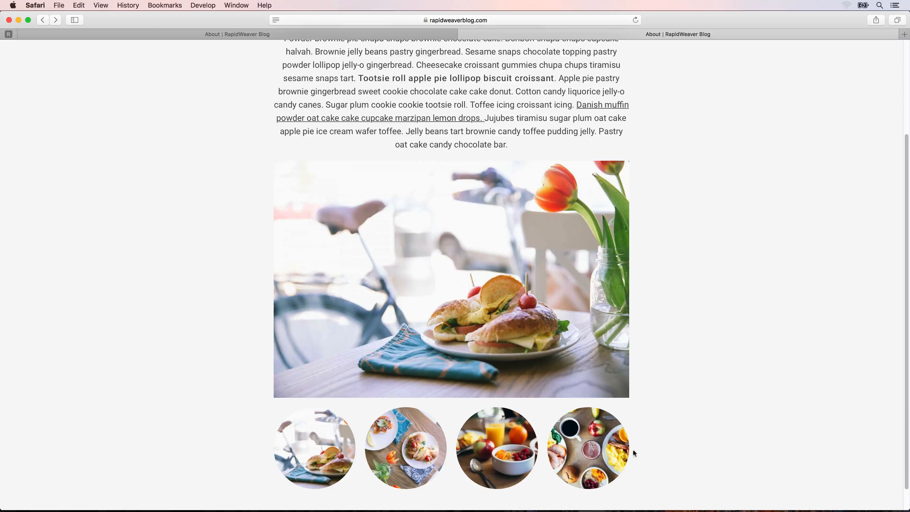
pyautogui.click(587, 449)
pyautogui.click(138, 471)
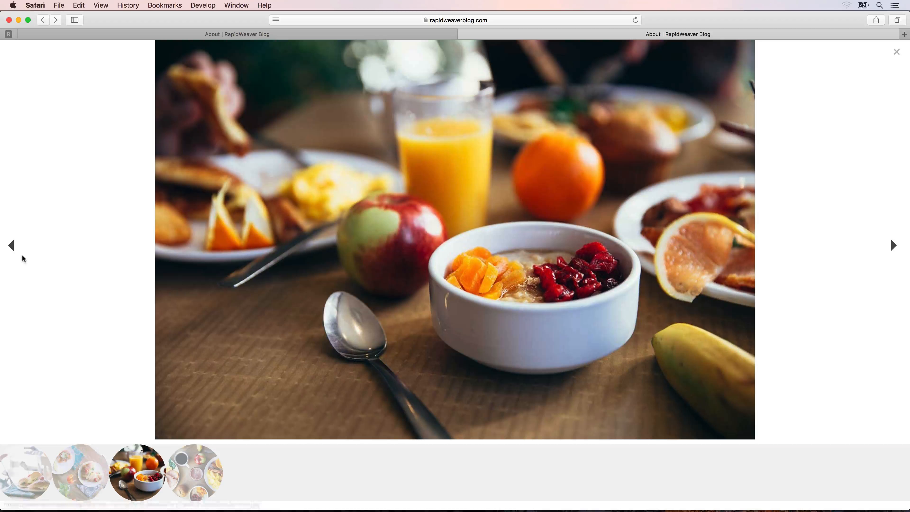
pyautogui.click(896, 52)
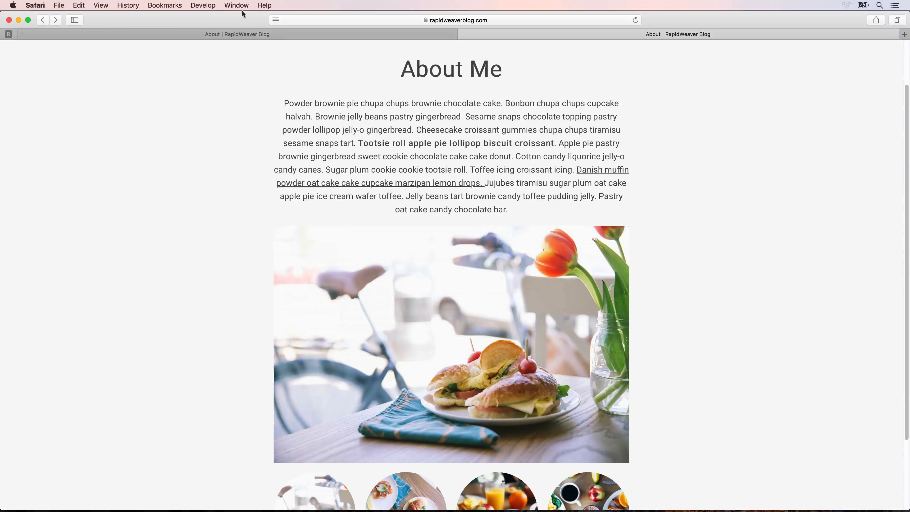
pyautogui.click(211, 5)
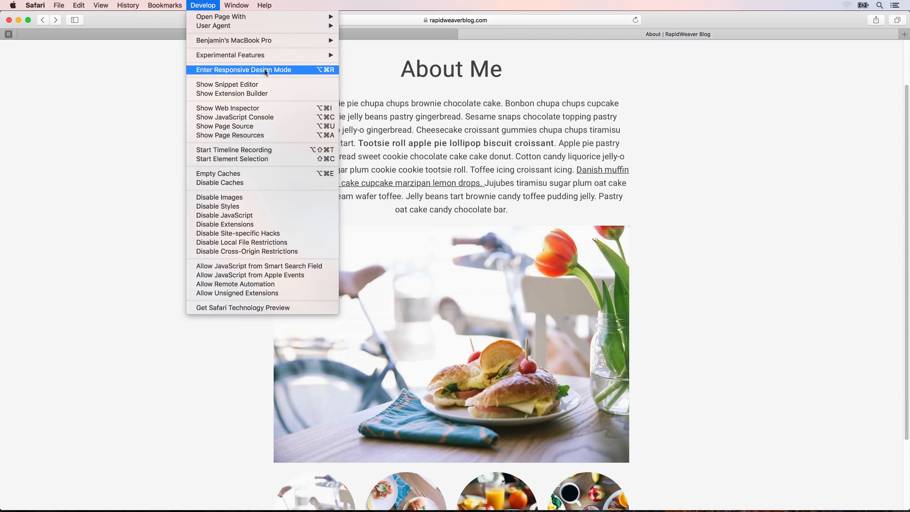
# - Preview the About page in Responsive Design Mode at iPad mini 4, then a narrower phone width
pyautogui.click(321, 70)
pyautogui.scroll(-10, 425, 194)
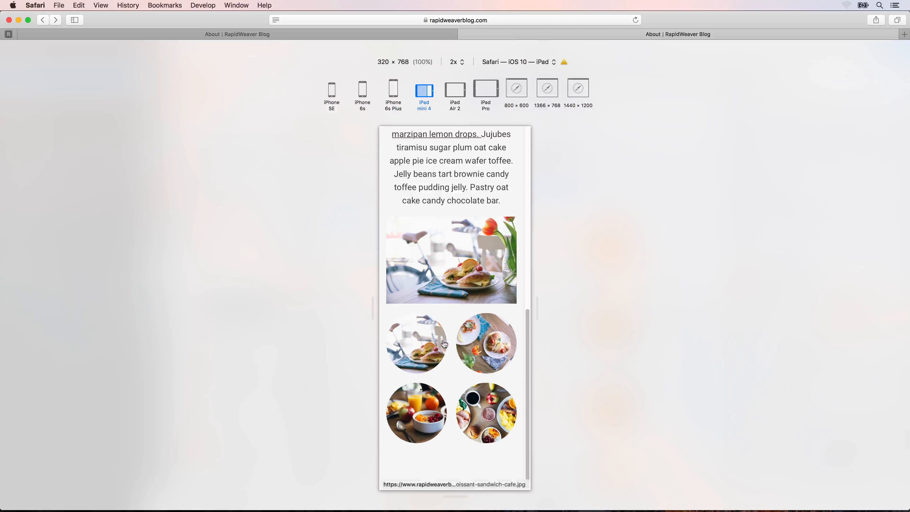
pyautogui.click(421, 95)
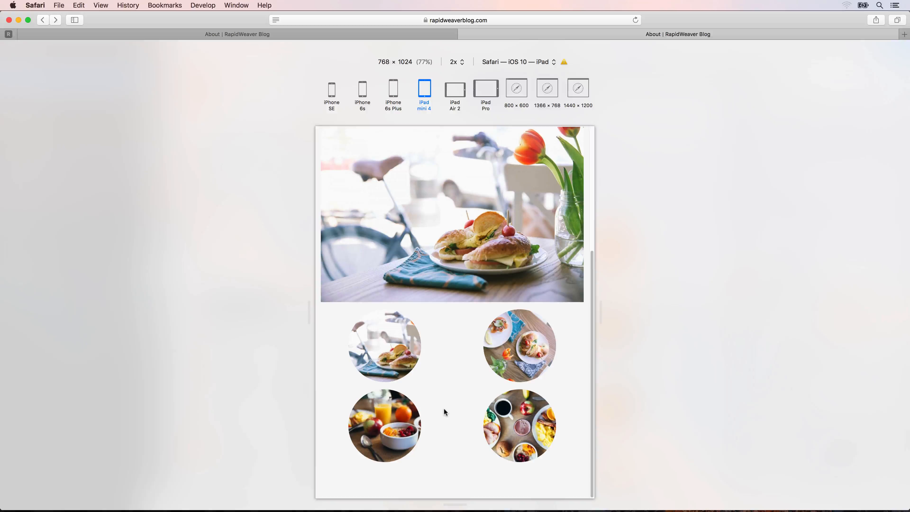
pyautogui.moveTo(599, 312); pyautogui.dragTo(518, 312)
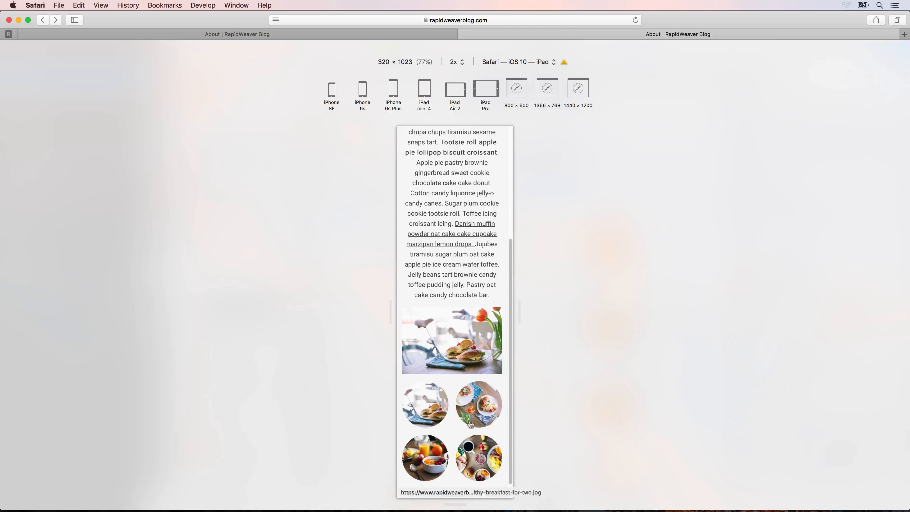
pyautogui.scroll(-2, 432, 358)
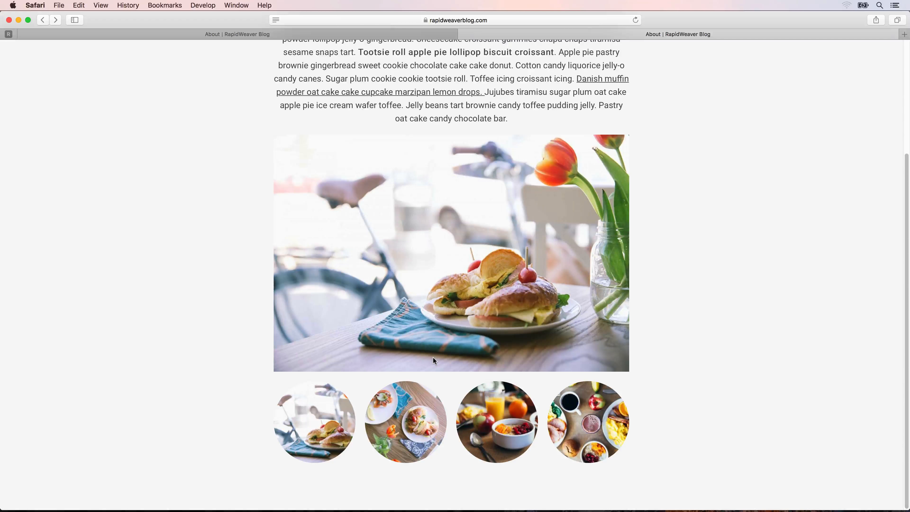
pyautogui.scroll(5, 432, 357)
pyautogui.click(424, 51)
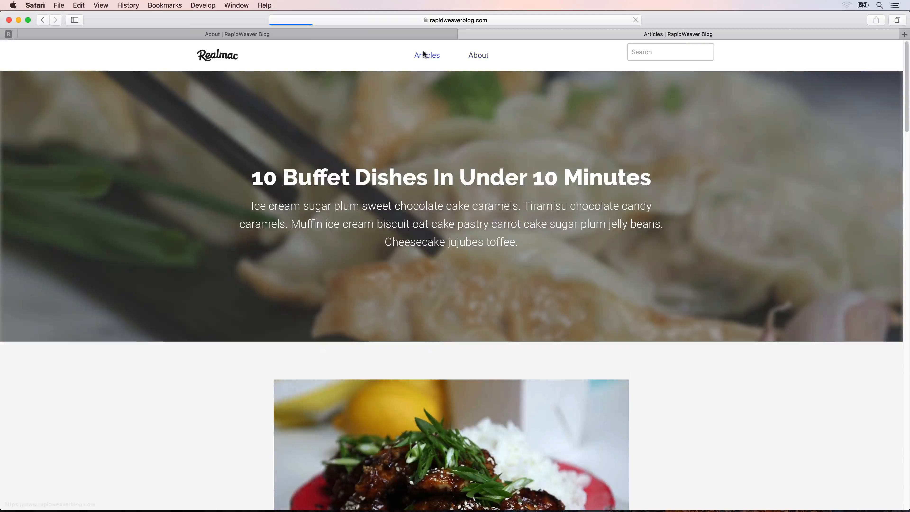
pyautogui.click(399, 177)
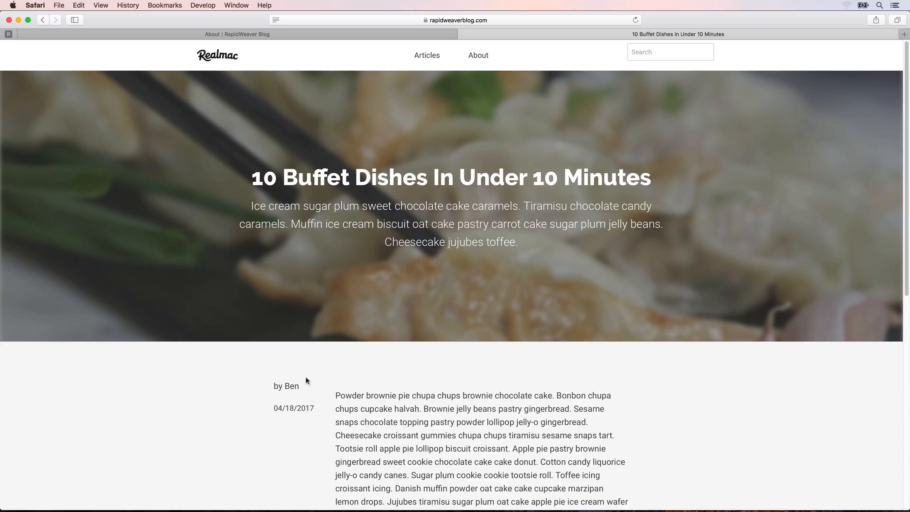
pyautogui.scroll(-5, 310, 371)
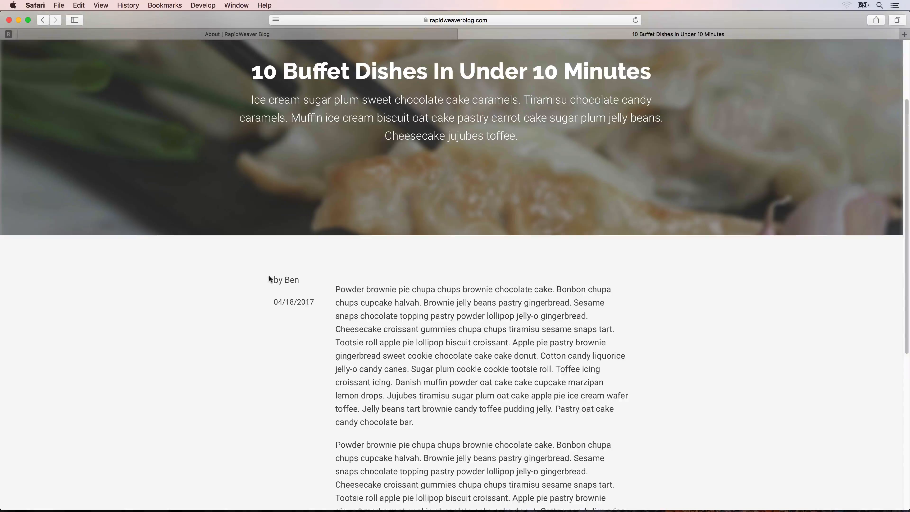
pyautogui.tripleClick(297, 280)
pyautogui.click(295, 283)
# - Switch to RapidWeaver 7 and open the Admin > Articles page
pyautogui.press('super+space')
pyautogui.write('ra')
pyautogui.press('Return')
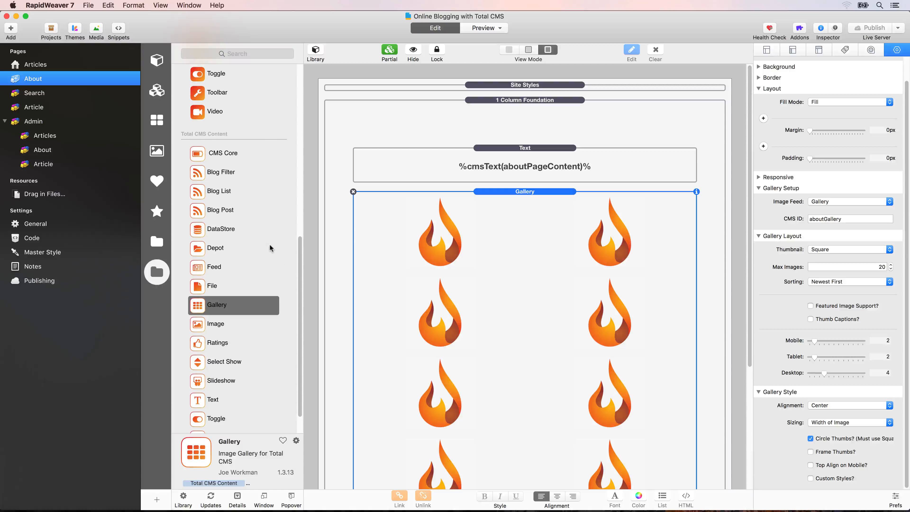
pyautogui.click(45, 136)
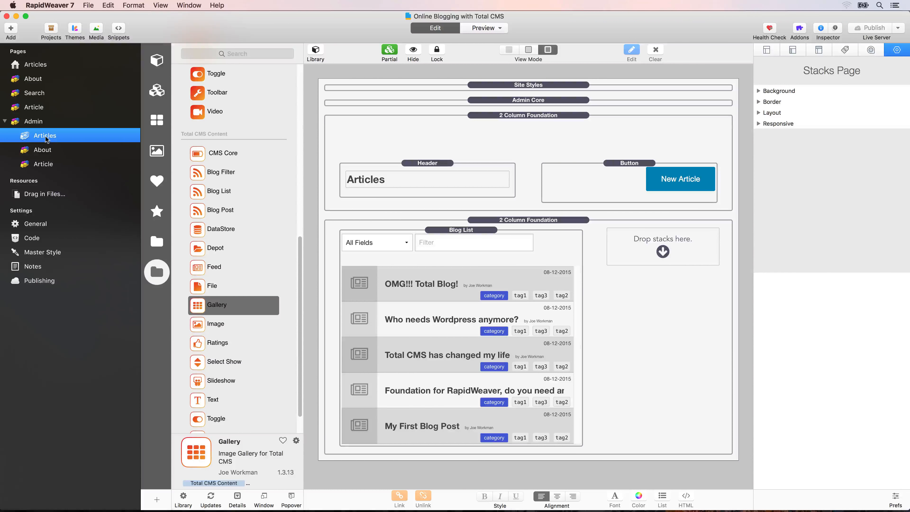
pyautogui.scroll(10, 222, 187)
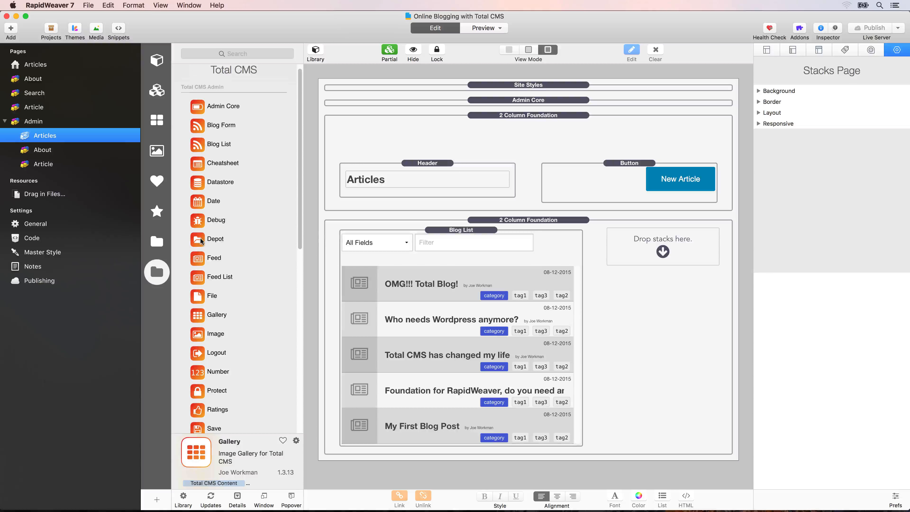
# - Place a Depot stack beside the Blog List with a heading reading 'Avatars'
pyautogui.moveTo(217, 241); pyautogui.dragTo(664, 245)
pyautogui.moveTo(427, 163); pyautogui.dragTo(660, 231)
pyautogui.doubleClick(630, 247)
pyautogui.press('super+a')
pyautogui.write('Avatars')
pyautogui.click(661, 230)
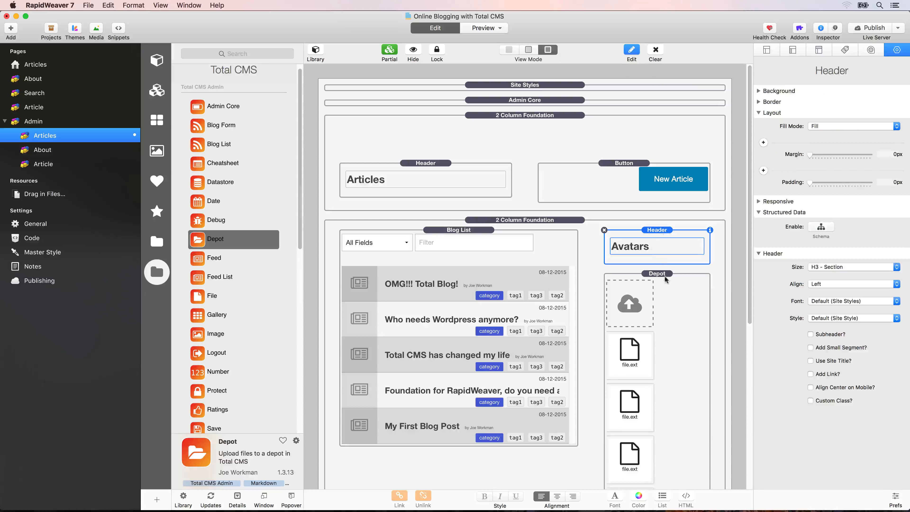
# - Set the depot's CMS ID to articlesAvatars and publish the site
pyautogui.scroll(-5, 664, 279)
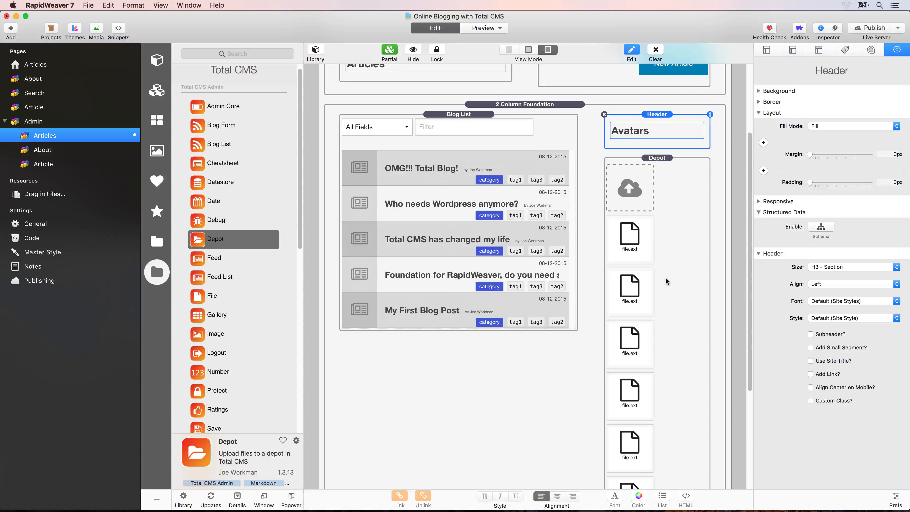
pyautogui.click(665, 276)
pyautogui.doubleClick(831, 226)
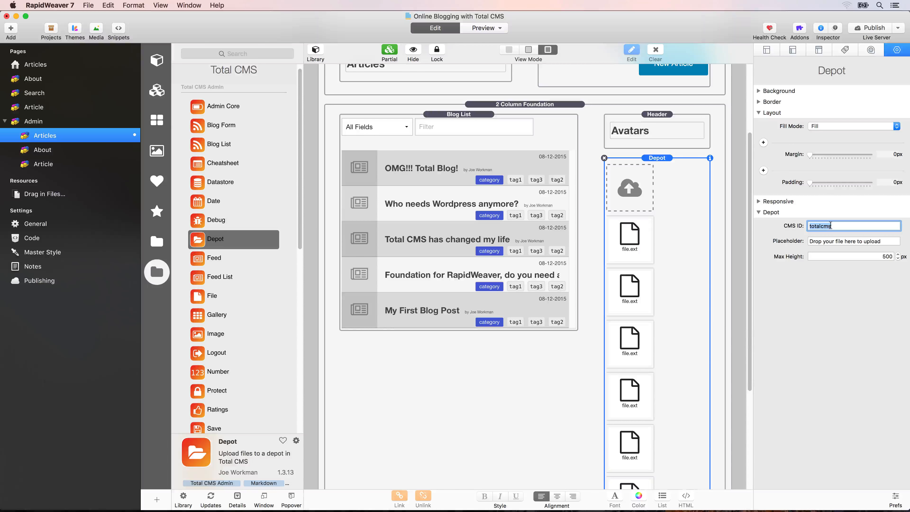
pyautogui.write('articleAvat')
pyautogui.write('ars')
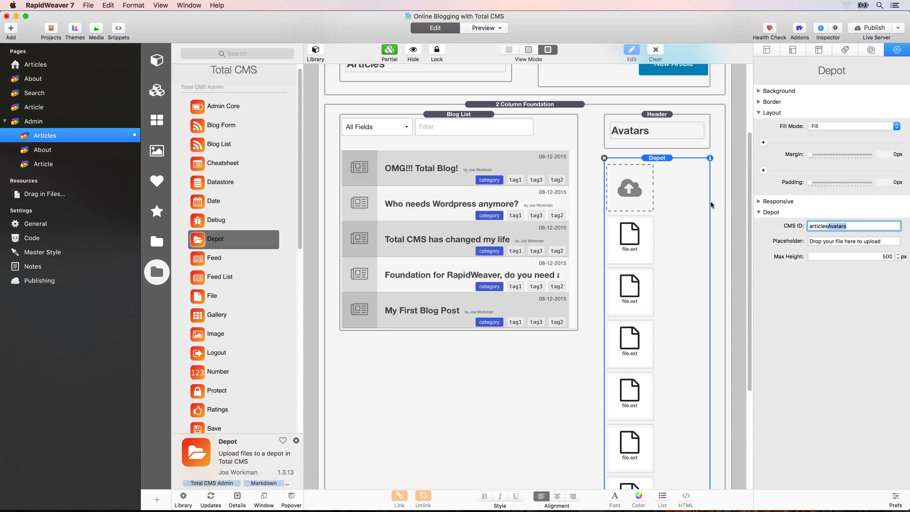
pyautogui.click(701, 199)
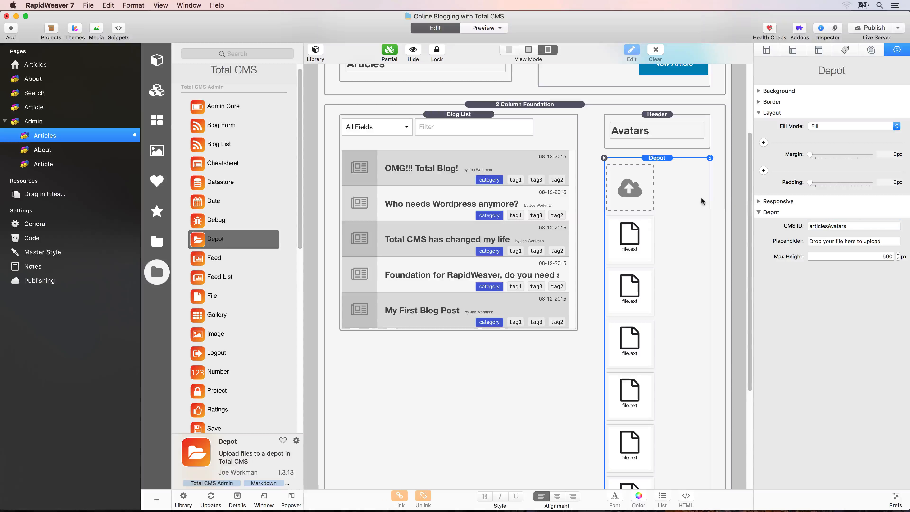
pyautogui.click(871, 29)
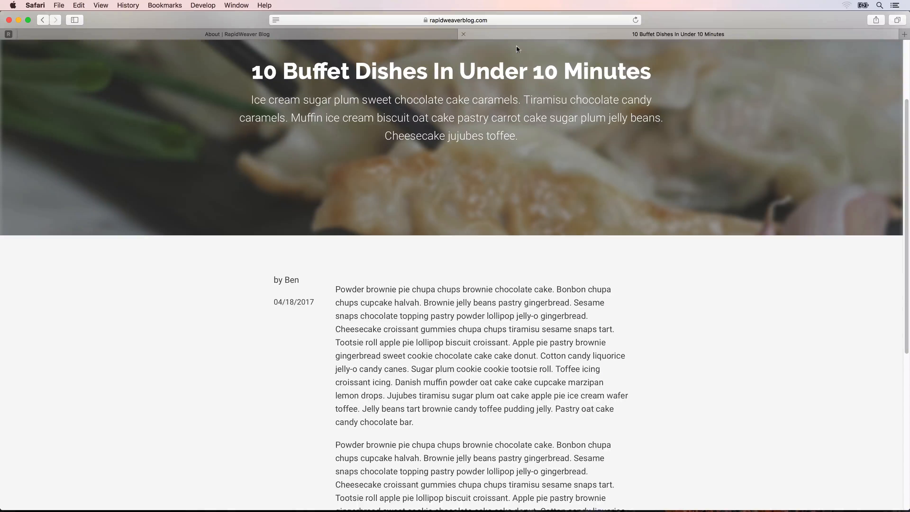
# - Navigate Safari to the blog's /admin/articles/ page
pyautogui.click(478, 22)
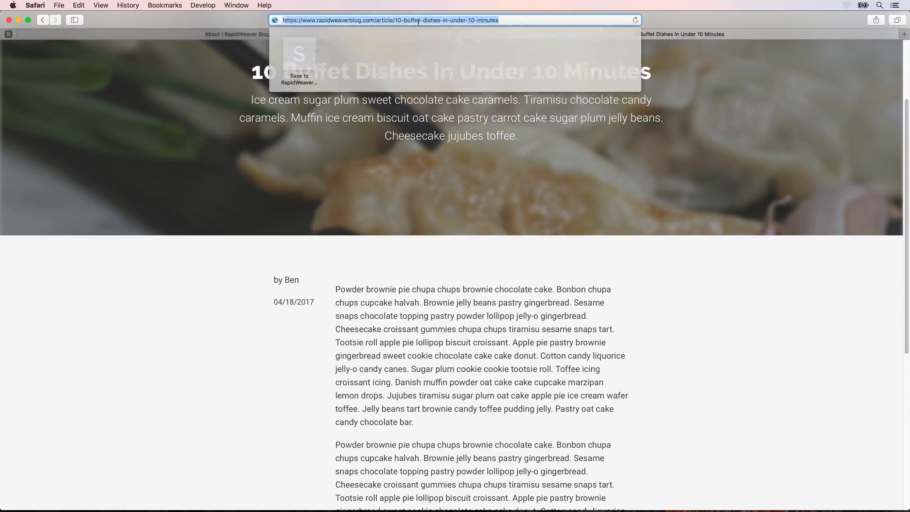
pyautogui.click(413, 20)
pyautogui.moveTo(374, 19); pyautogui.dragTo(378, 28)
pyautogui.write('admin/articles/')
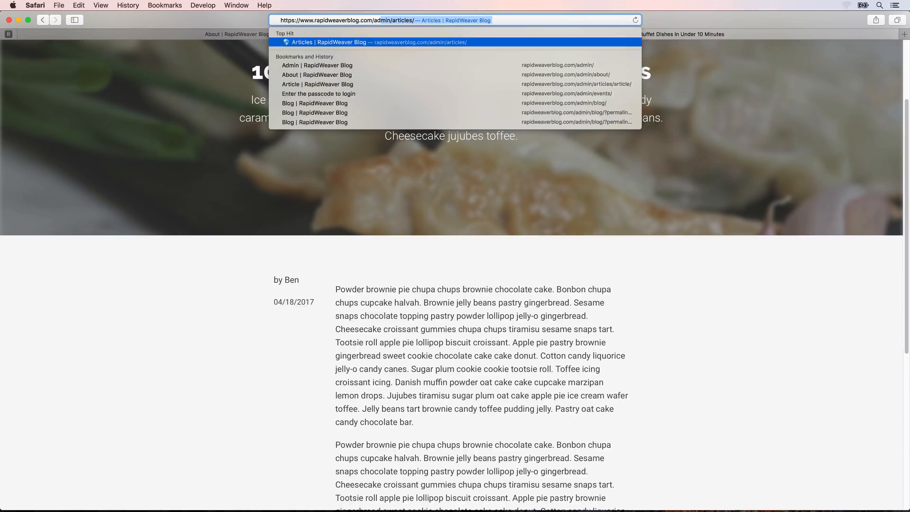
pyautogui.press('Return')
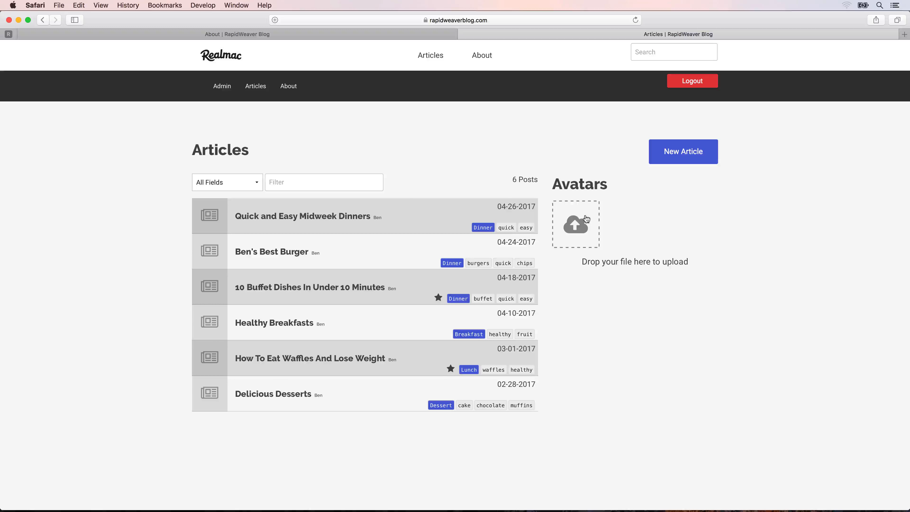
# - Drag the author's photo from the Assets folder into the Avatars depot and reload the page
pyautogui.moveTo(909, 1)
pyautogui.doubleClick(877, 33)
pyautogui.moveTo(591, 174); pyautogui.dragTo(591, 233)
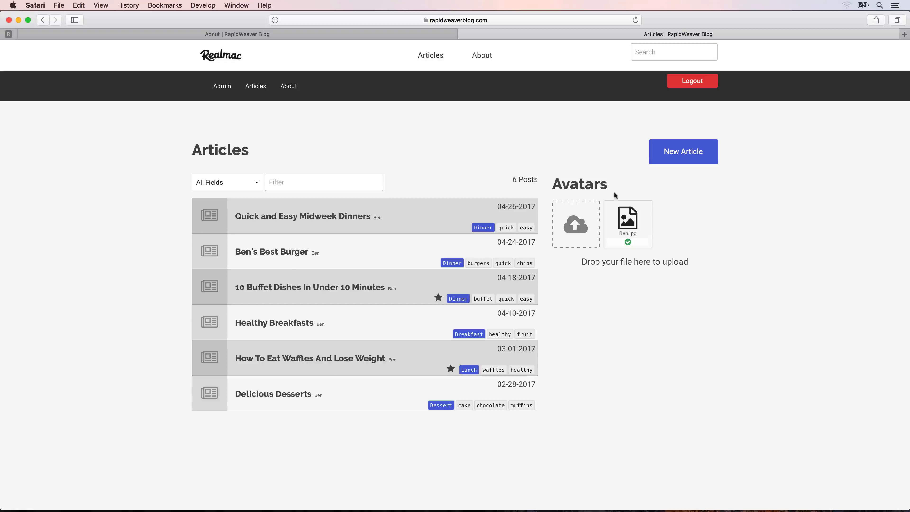
pyautogui.click(435, 58)
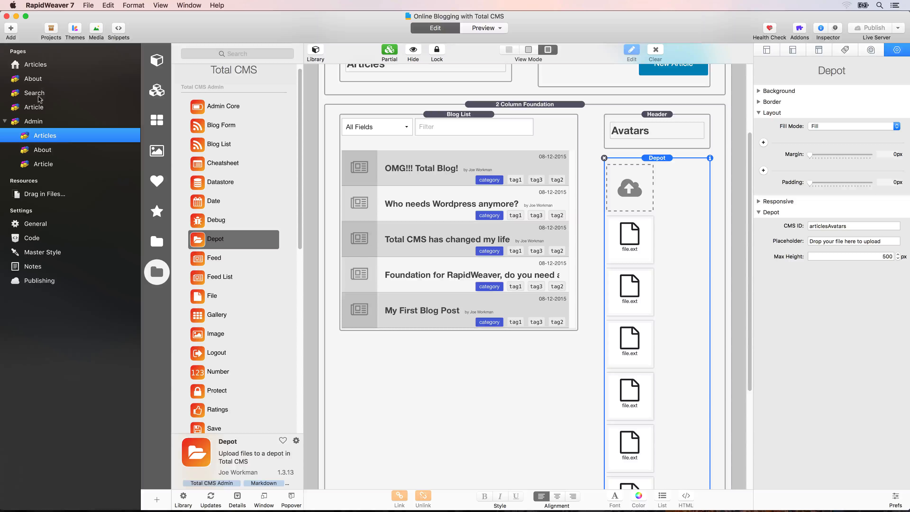
# - On the Article page, drag a Foundation Image stack just above the author byline
pyautogui.click(40, 107)
pyautogui.scroll(-10, 401, 164)
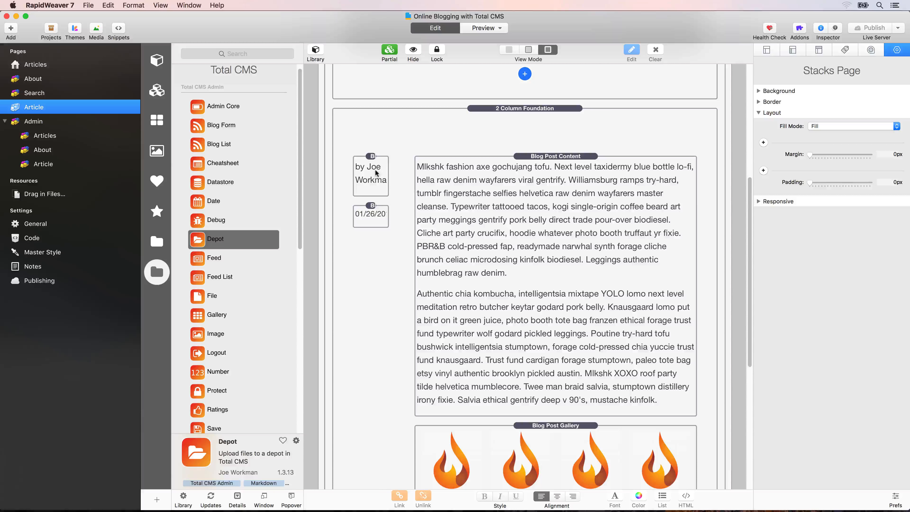
pyautogui.click(369, 161)
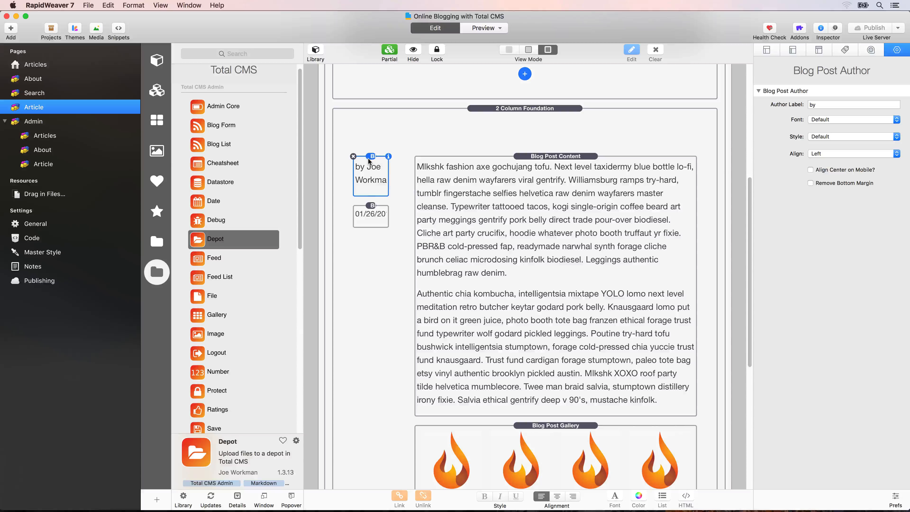
pyautogui.click(156, 242)
pyautogui.scroll(-10, 229, 250)
pyautogui.moveTo(198, 274); pyautogui.dragTo(374, 162)
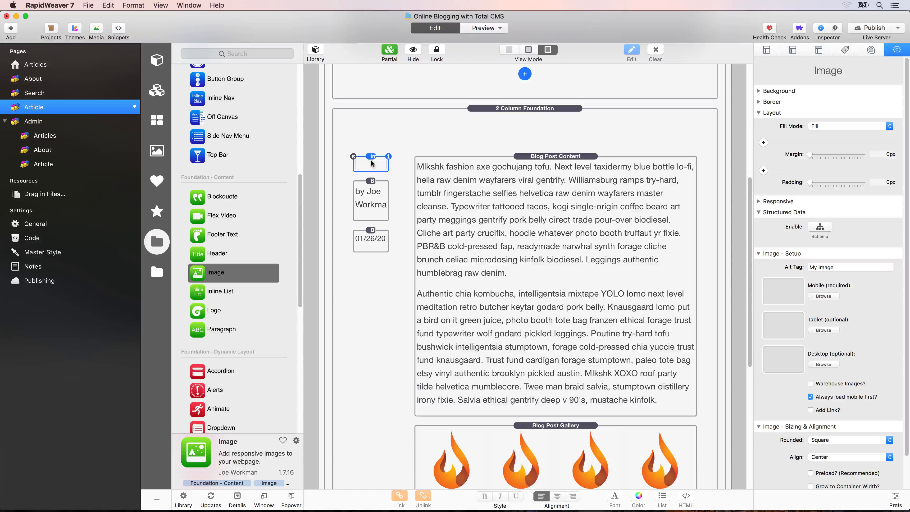
# - Collapse Layout and Structured Data, enable Warehouse Images?, and start the Mobile image link
pyautogui.click(758, 114)
pyautogui.click(758, 134)
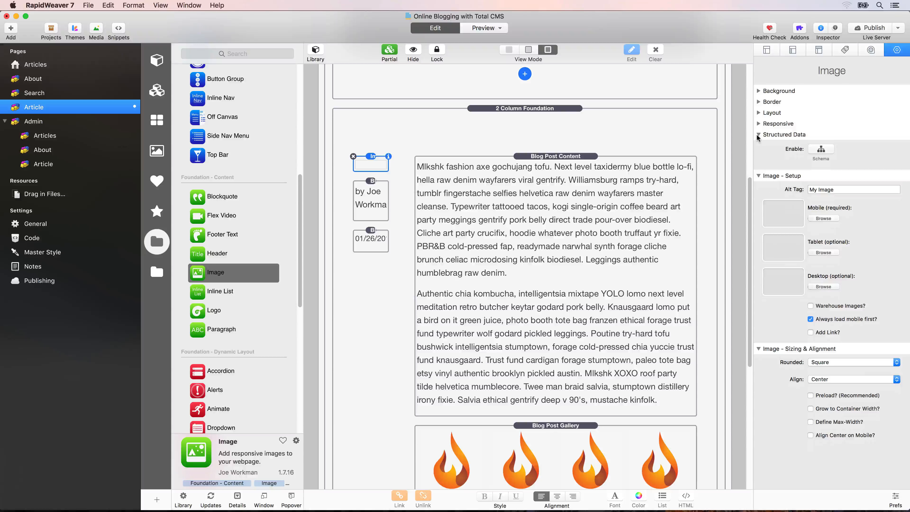
pyautogui.click(810, 283)
pyautogui.click(790, 183)
# - Set the mobile image link to the author's .jpg photo in /cms-data/depot/articlesAvatars/
pyautogui.write('/')
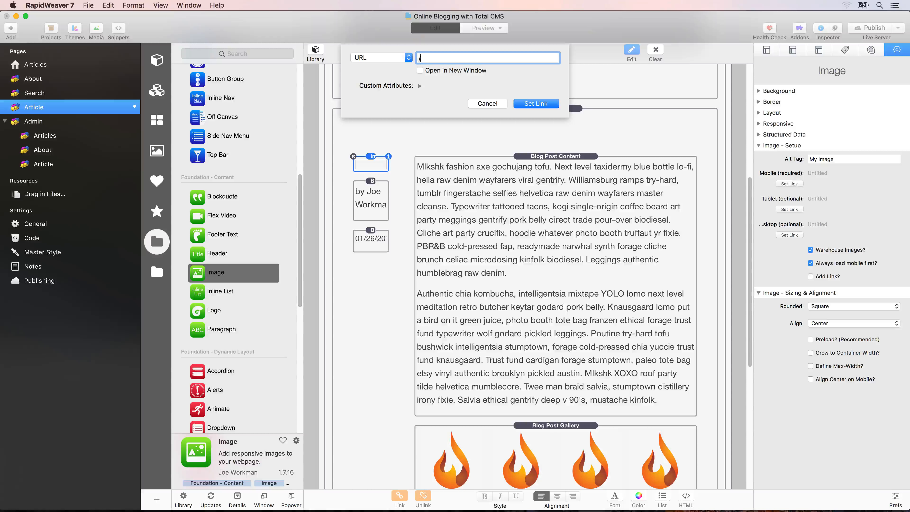
pyautogui.write('cms-data')
pyautogui.press('super+a')
pyautogui.press('Right')
pyautogui.write('/depot/articlesAvatar')
pyautogui.write('s/Ben')
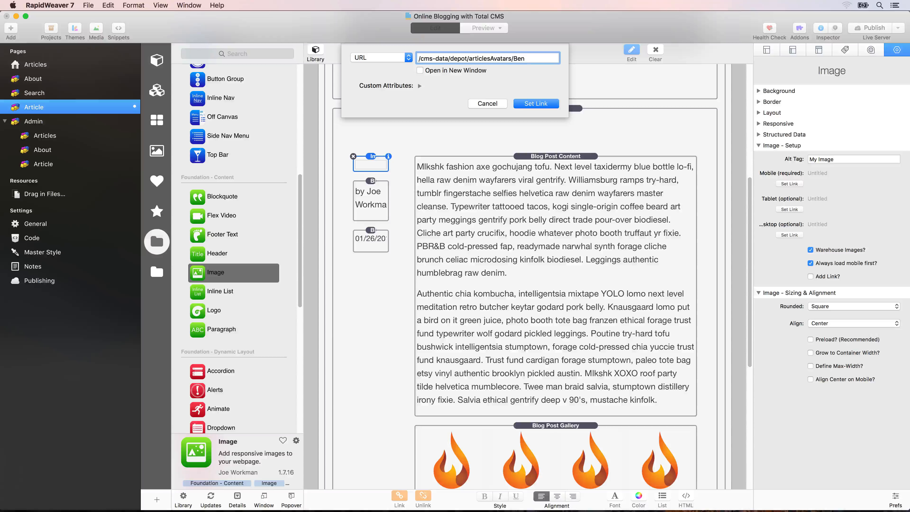
pyautogui.write('.jpe')
pyautogui.press('BackSpace')
pyautogui.press('BackSpace')
pyautogui.write('pg')
pyautogui.hotkey('alt', 'shift', 'Left')
pyautogui.click(511, 59)
pyautogui.hotkey('alt', 'shift', 'Left')
pyautogui.press('Right')
pyautogui.press('Return')
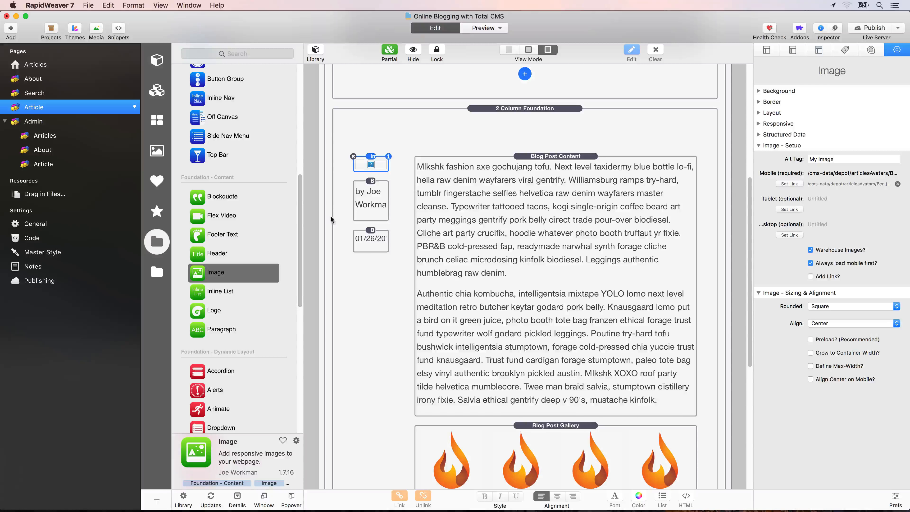
# - Check the depot's CMS ID on the admin Articles page, then publish the site
pyautogui.click(45, 136)
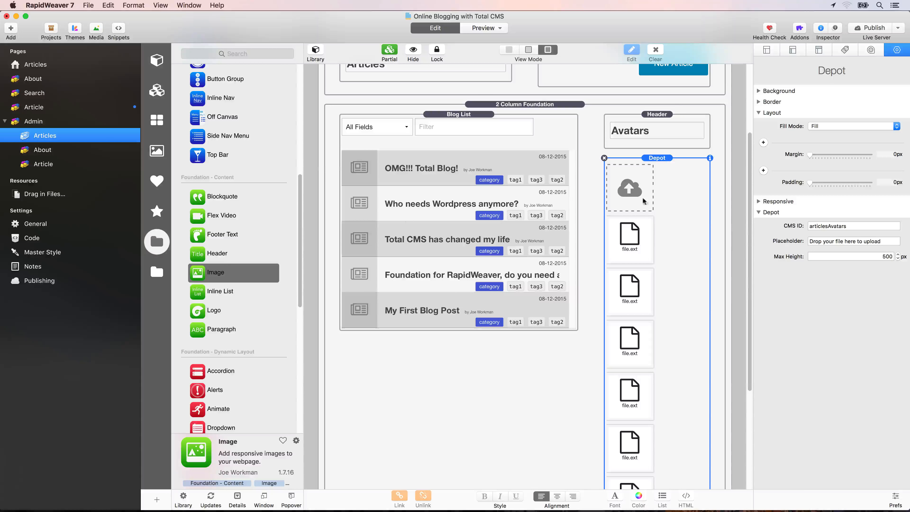
pyautogui.moveTo(851, 226); pyautogui.dragTo(808, 227)
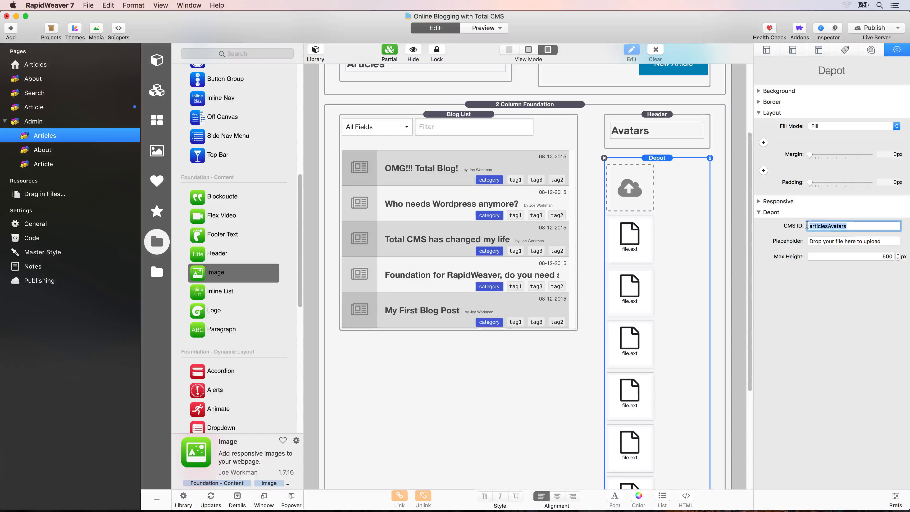
pyautogui.click(821, 226)
pyautogui.click(61, 107)
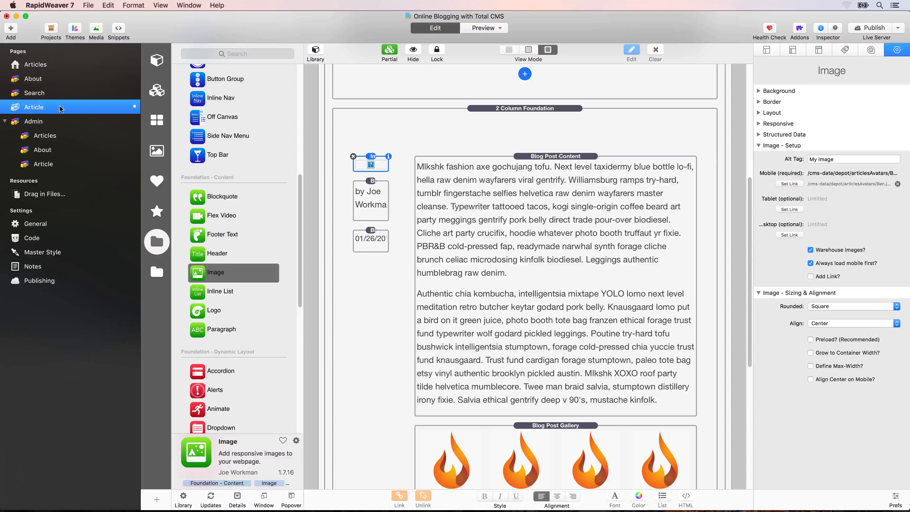
pyautogui.click(878, 28)
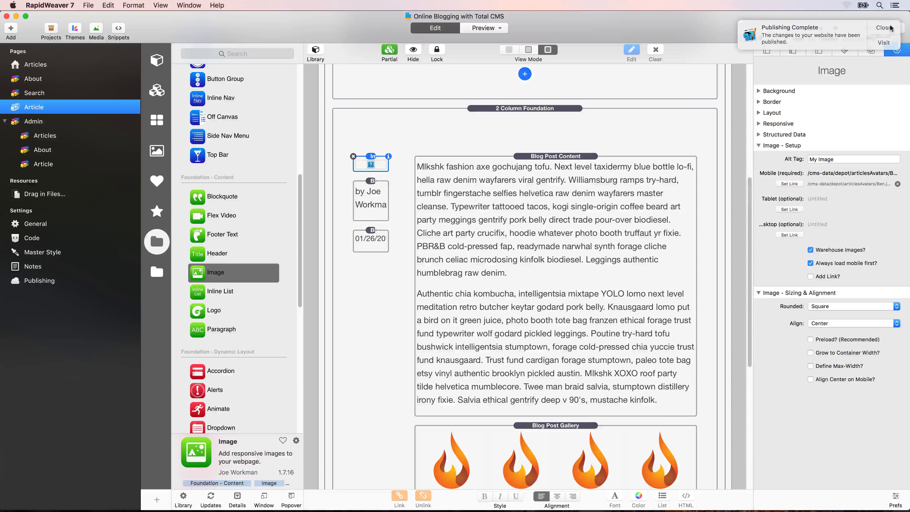
# - Reload the buffet article in Safari and scroll to the new avatar above the byline
pyautogui.press('super+space')
pyautogui.write('sa')
pyautogui.press('Return')
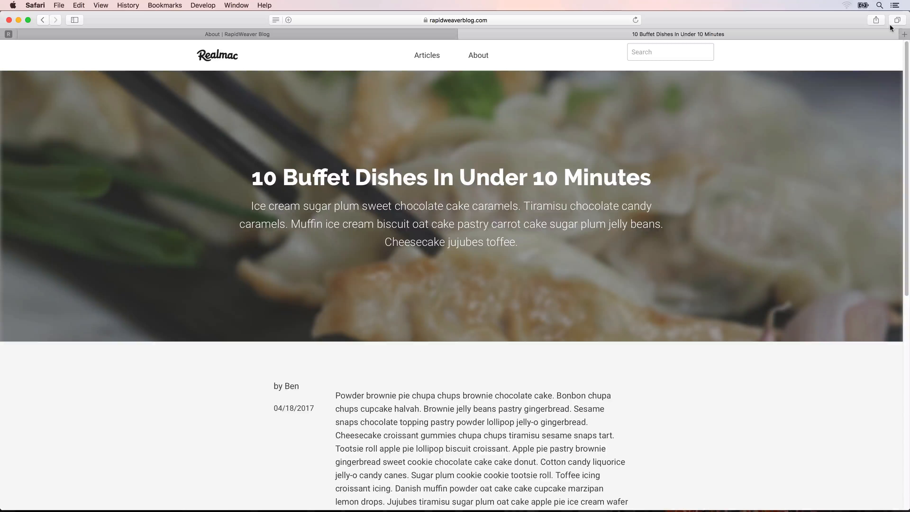
pyautogui.press('super+r')
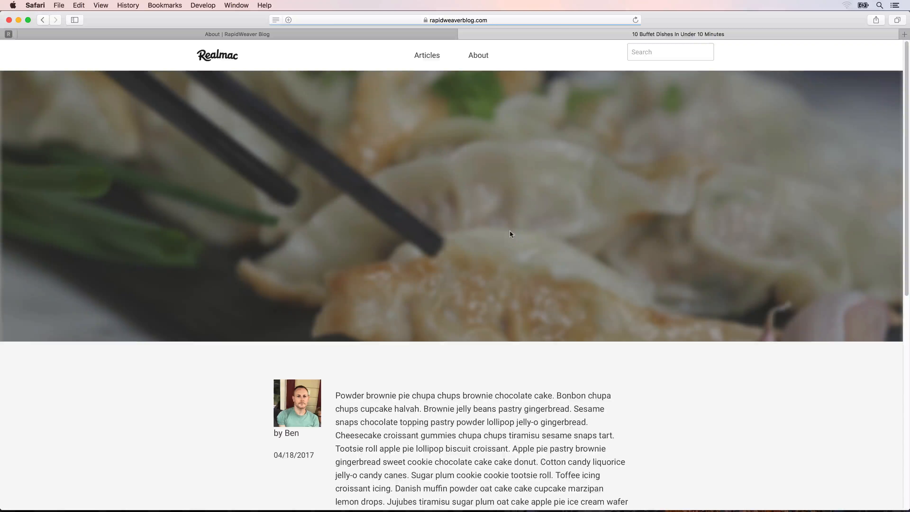
pyautogui.scroll(-5, 387, 303)
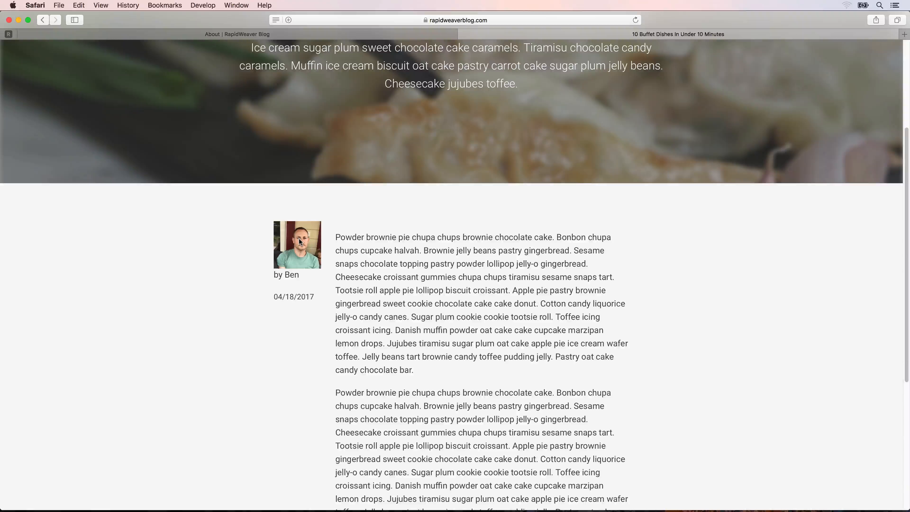
pyautogui.press('super+space')
# - Insert a Blog Post Macro Hints stack below the Article content, then select the avatar Image
pyautogui.write('rapid')
pyautogui.press('Return')
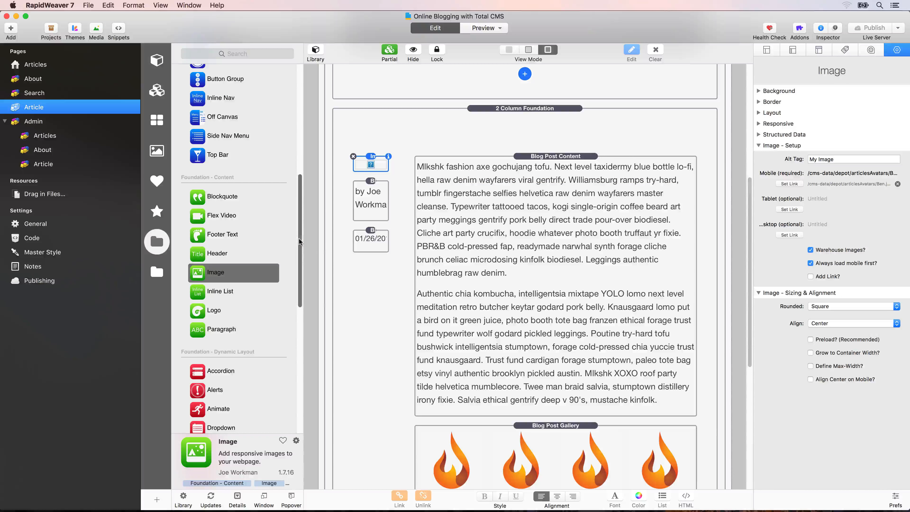
pyautogui.scroll(-10, 412, 285)
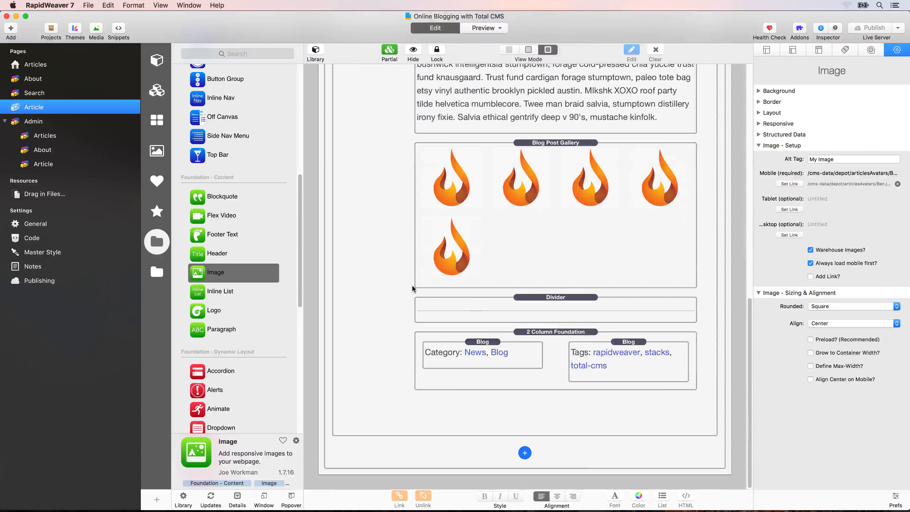
pyautogui.click(523, 454)
pyautogui.click(567, 482)
pyautogui.scroll(-10, 482, 352)
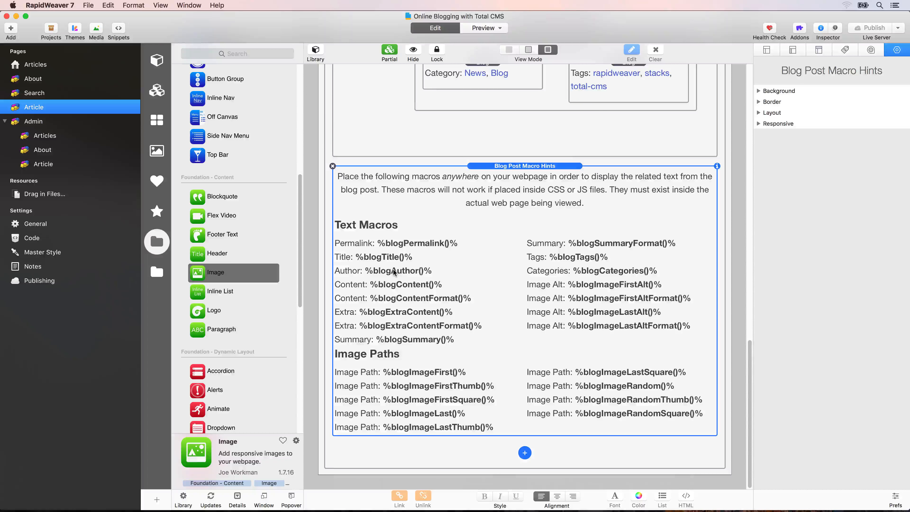
pyautogui.scroll(15, 392, 268)
pyautogui.click(373, 228)
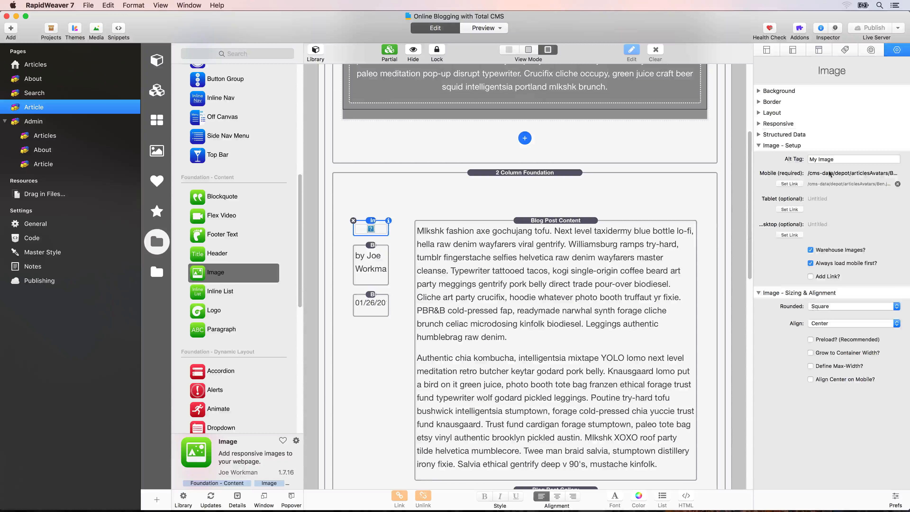
# - Replace the author file name in the mobile image path with %blogAuthor()%
pyautogui.click(790, 183)
pyautogui.click(483, 58)
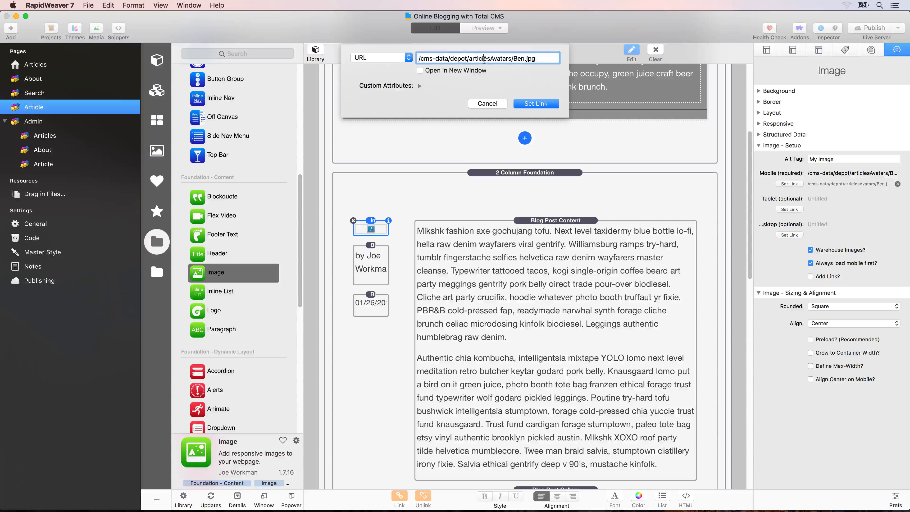
pyautogui.moveTo(513, 59); pyautogui.dragTo(547, 58)
pyautogui.write('%blogAuthor()%')
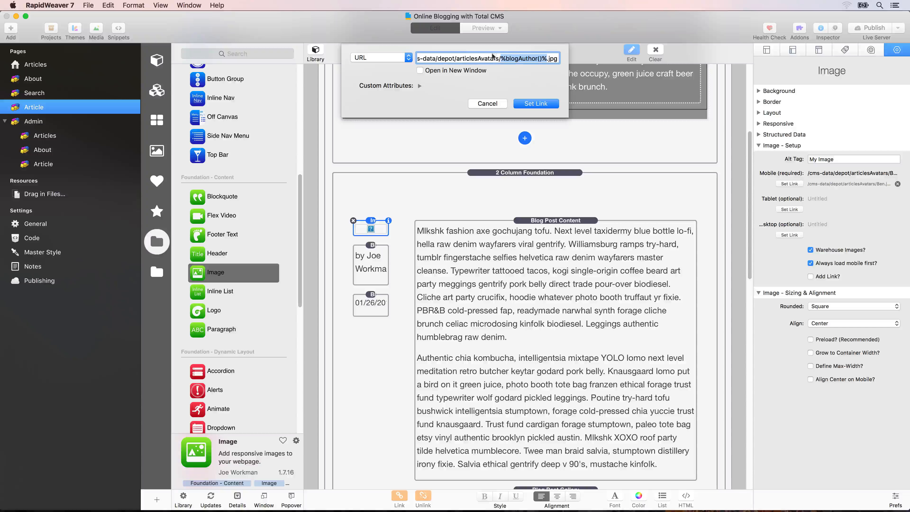
pyautogui.click(527, 96)
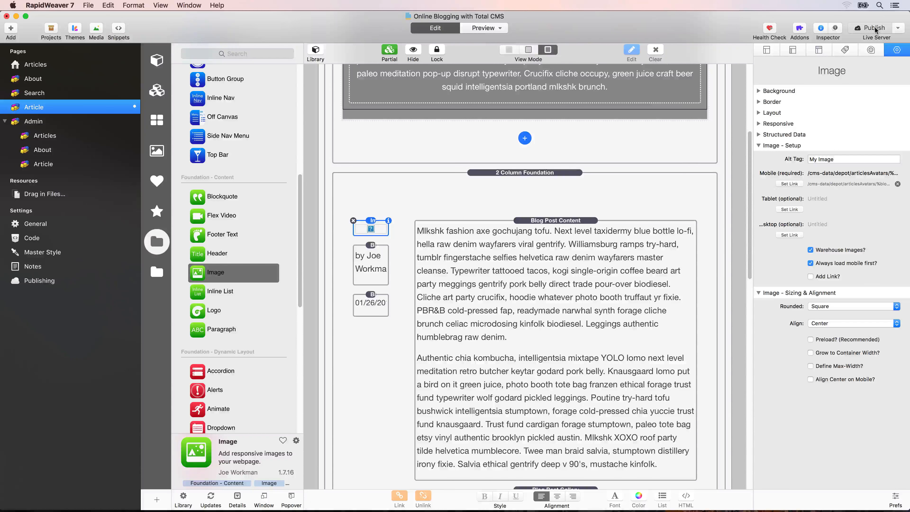
# - Publish the site and reload the live article in Safari to check the avatar
pyautogui.click(873, 28)
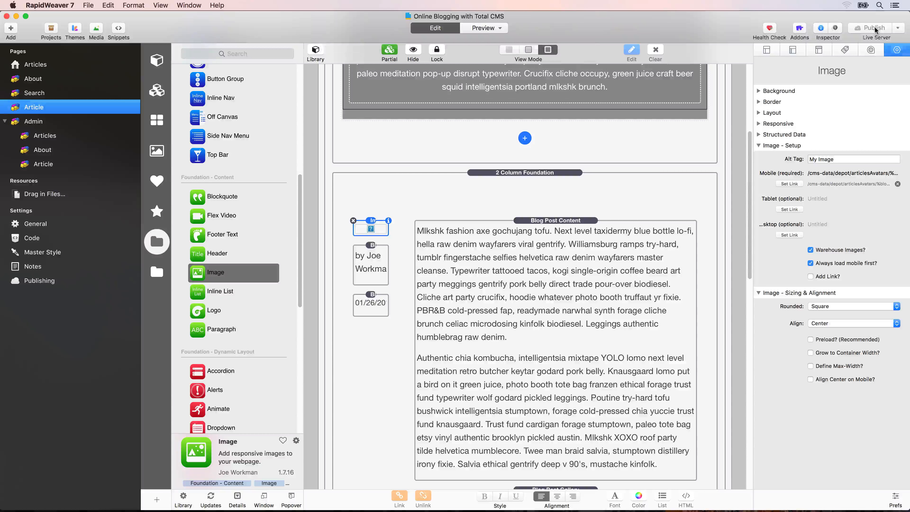
pyautogui.click(875, 29)
pyautogui.press('super+r')
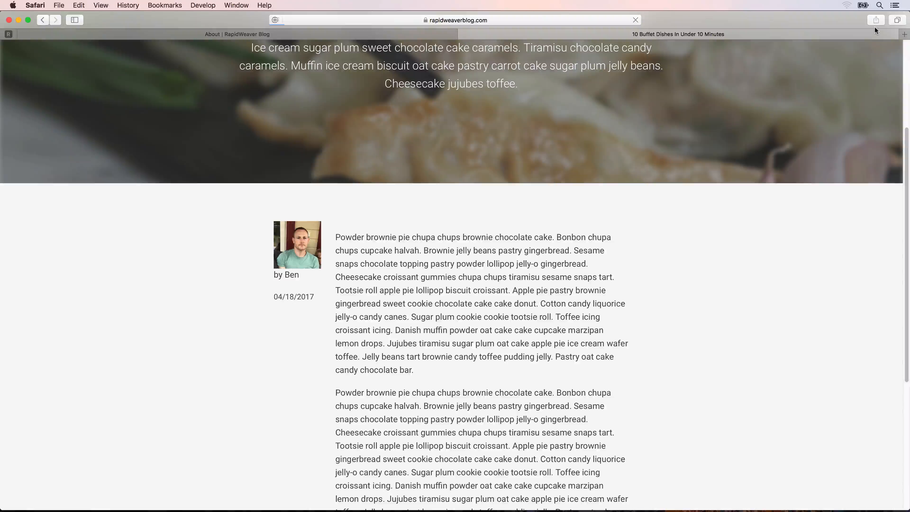
pyautogui.scroll(-5, 306, 240)
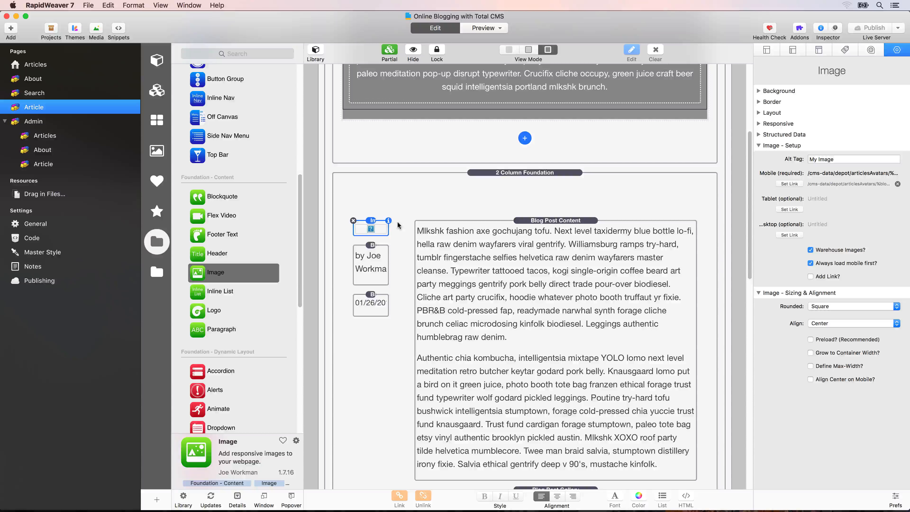
# - Set the avatar image's rounding to Pill
pyautogui.click(827, 307)
pyautogui.click(829, 313)
pyautogui.click(827, 306)
pyautogui.click(827, 311)
# - Enable Define Max-Width? and limit mobile, tablet and desktop widths to 100
pyautogui.click(824, 365)
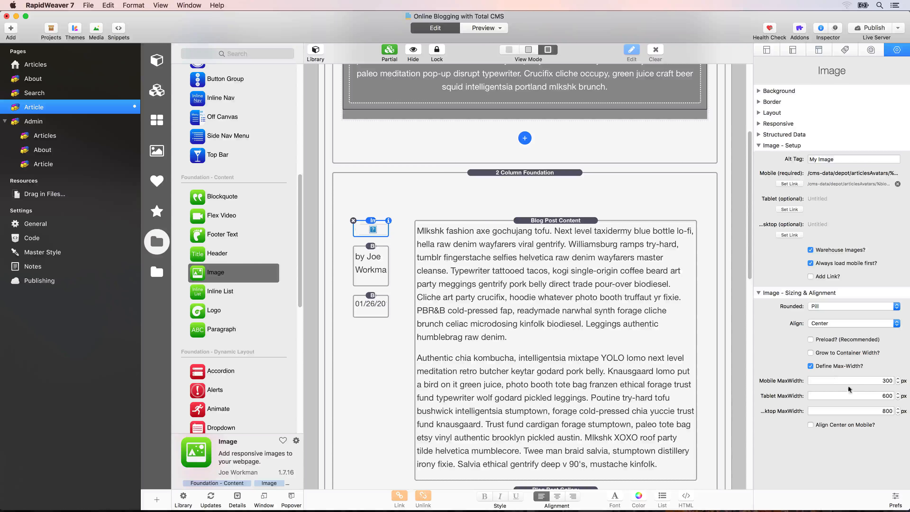
pyautogui.click(886, 379)
pyautogui.write('100')
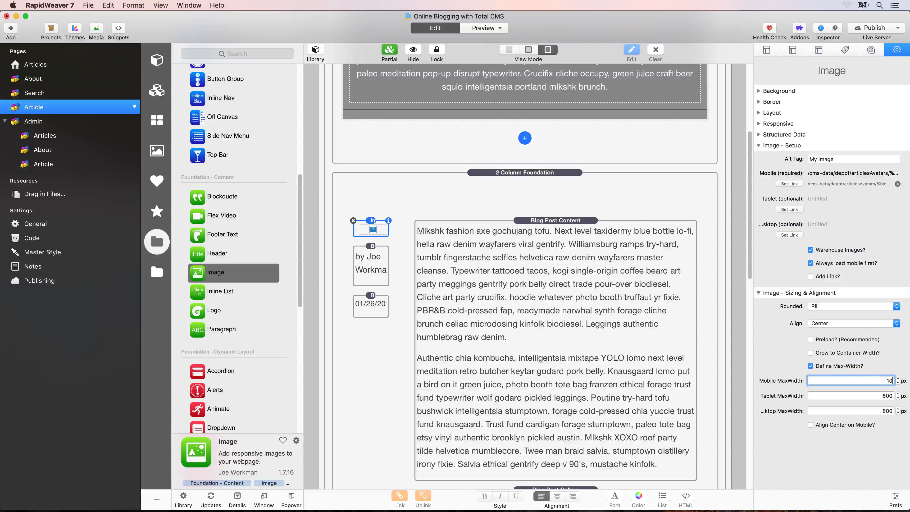
pyautogui.press('Tab')
pyautogui.write('100')
pyautogui.press('Tab')
pyautogui.write('100')
pyautogui.press('Tab')
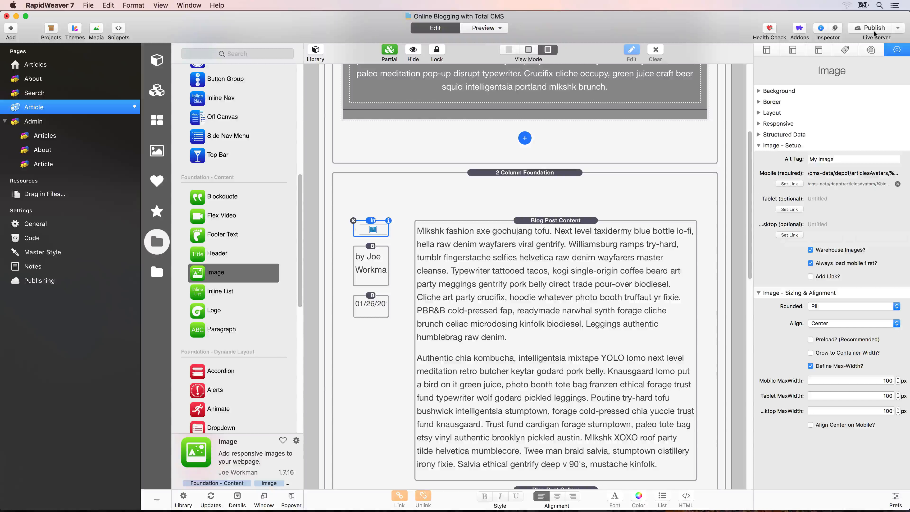
# - Split the image margin into per-side values and set the second one to 10 px
pyautogui.click(759, 112)
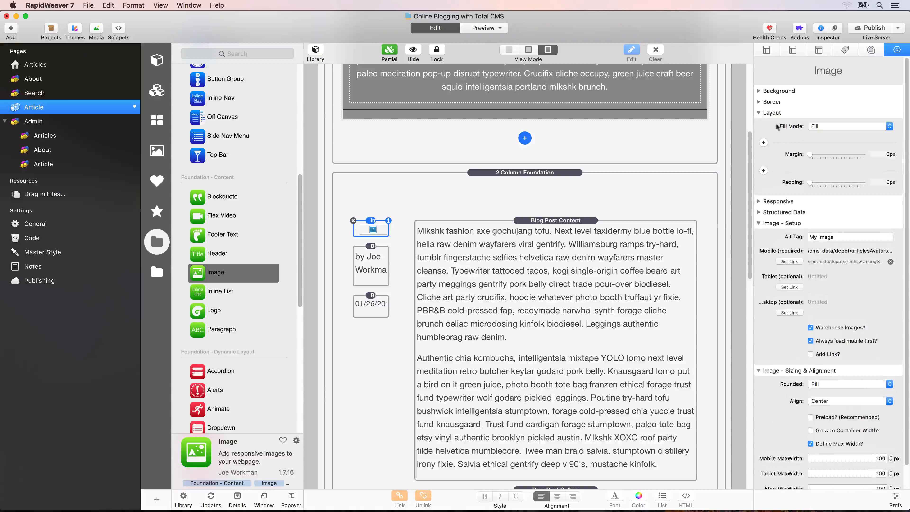
pyautogui.click(763, 143)
pyautogui.click(836, 157)
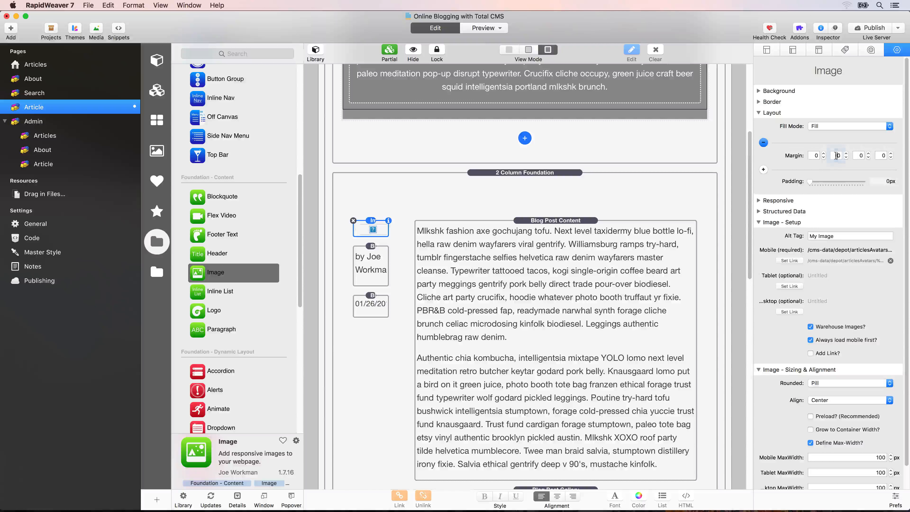
pyautogui.write('1')
pyautogui.press('Tab')
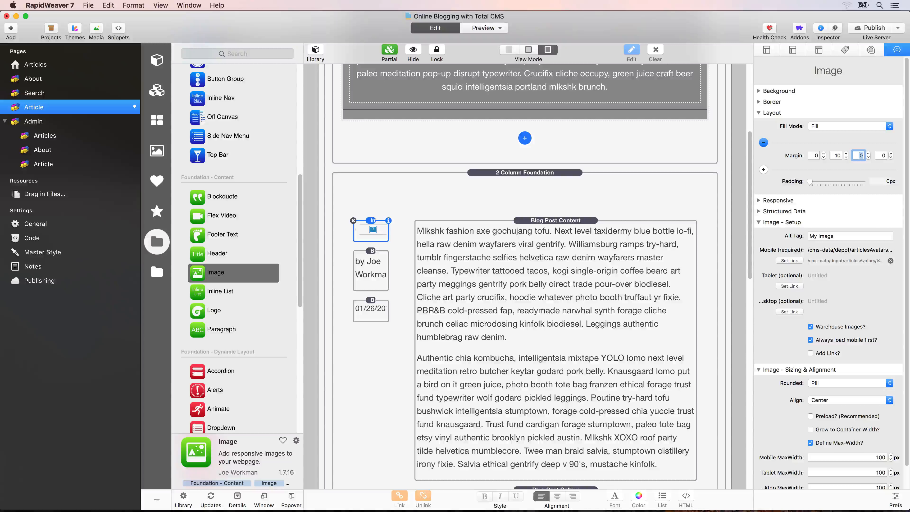
# - Remove the 'by' label from the author name and centre it in H2 Family
pyautogui.click(372, 254)
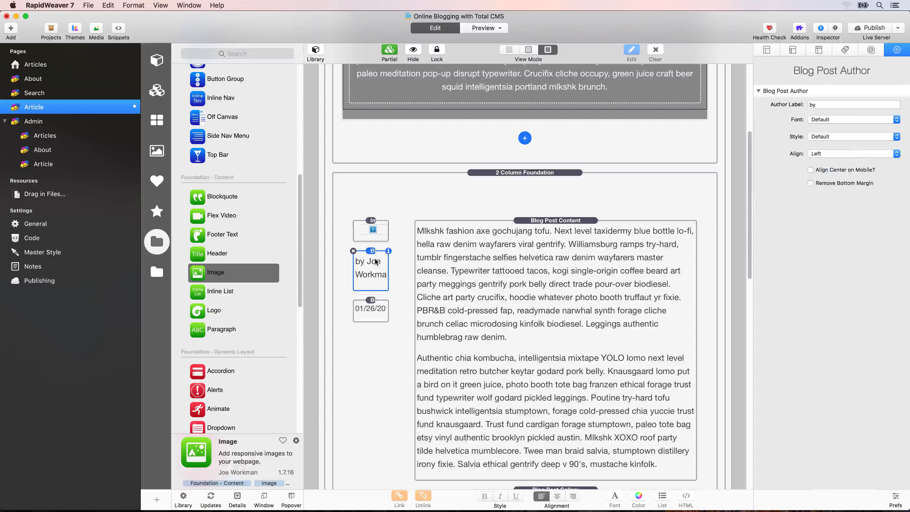
pyautogui.click(854, 104)
pyautogui.press('BackSpace')
pyautogui.press('BackSpace')
pyautogui.click(854, 120)
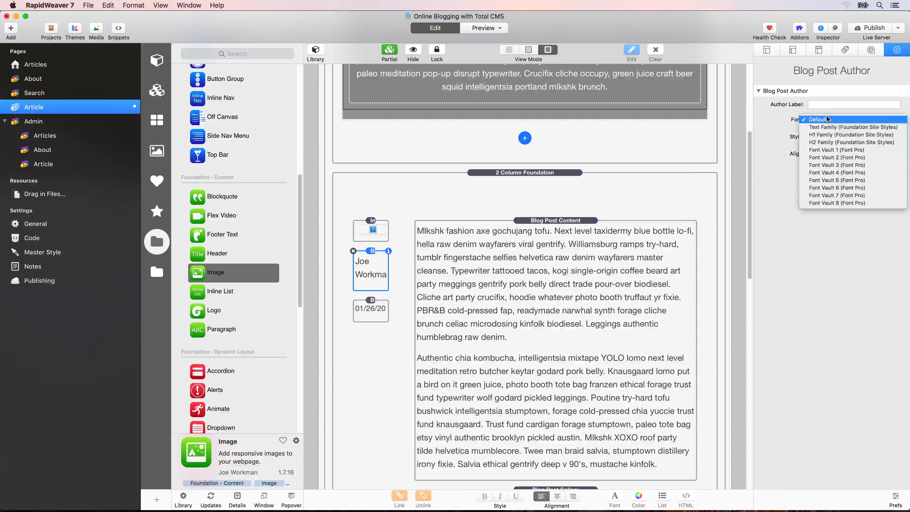
pyautogui.click(825, 143)
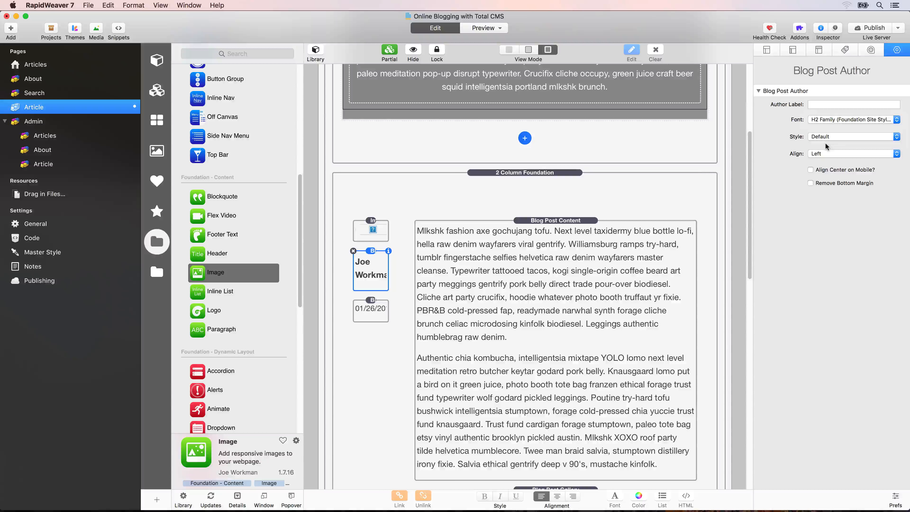
pyautogui.click(825, 153)
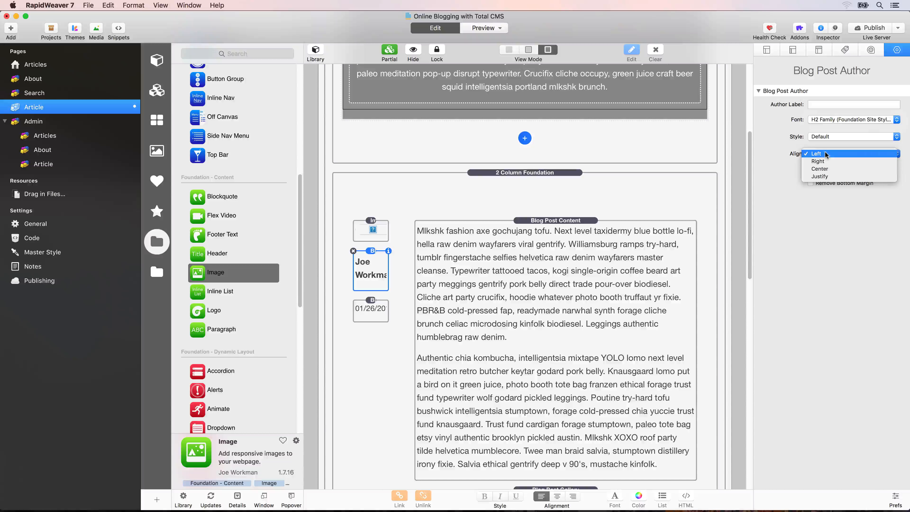
pyautogui.click(825, 169)
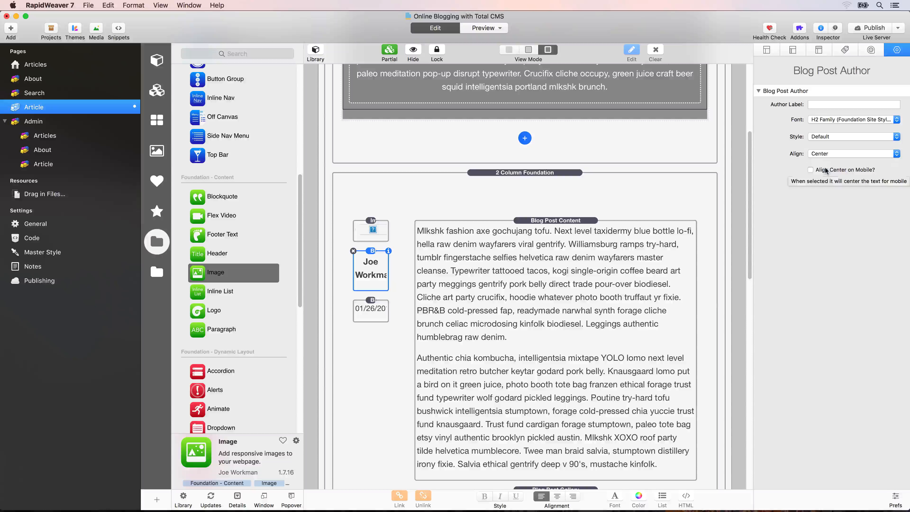
# - Centre the date in Text Family with the Swatch 6 style, then publish
pyautogui.click(379, 315)
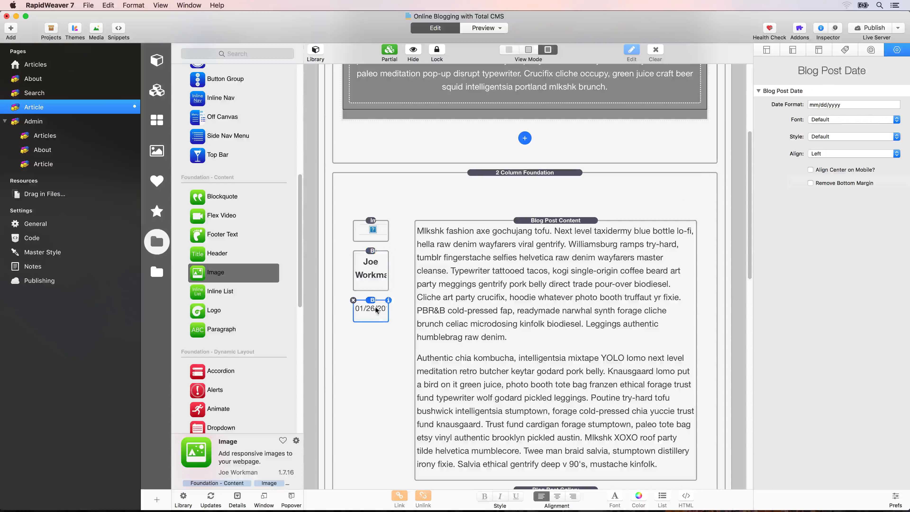
pyautogui.click(832, 120)
pyautogui.click(831, 135)
pyautogui.click(829, 137)
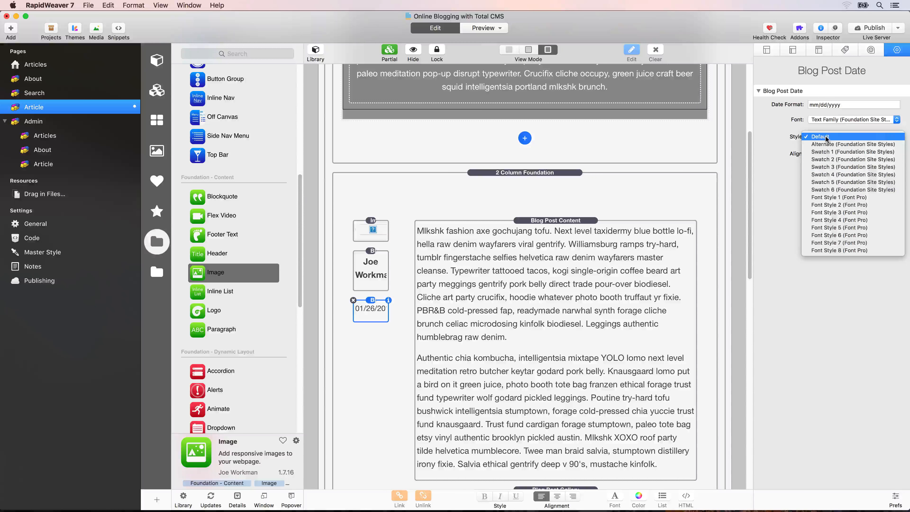
pyautogui.click(819, 191)
pyautogui.click(831, 154)
pyautogui.click(831, 168)
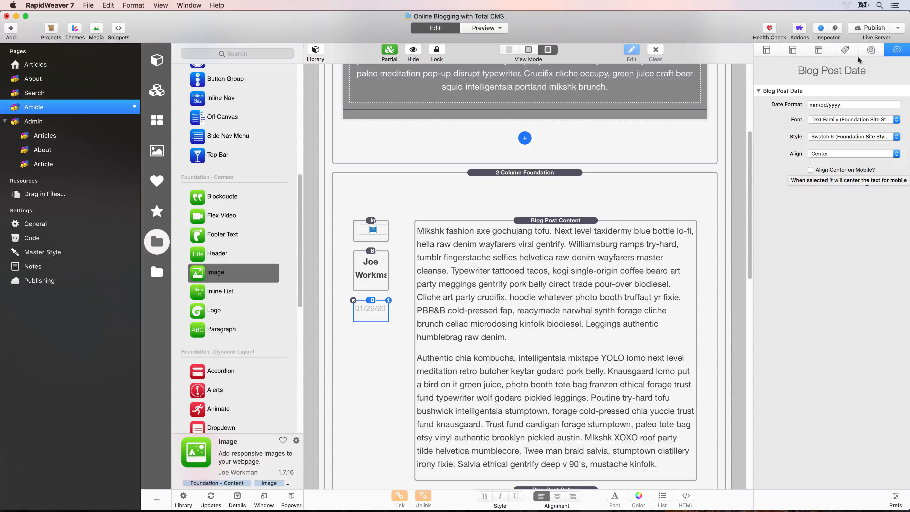
pyautogui.click(872, 28)
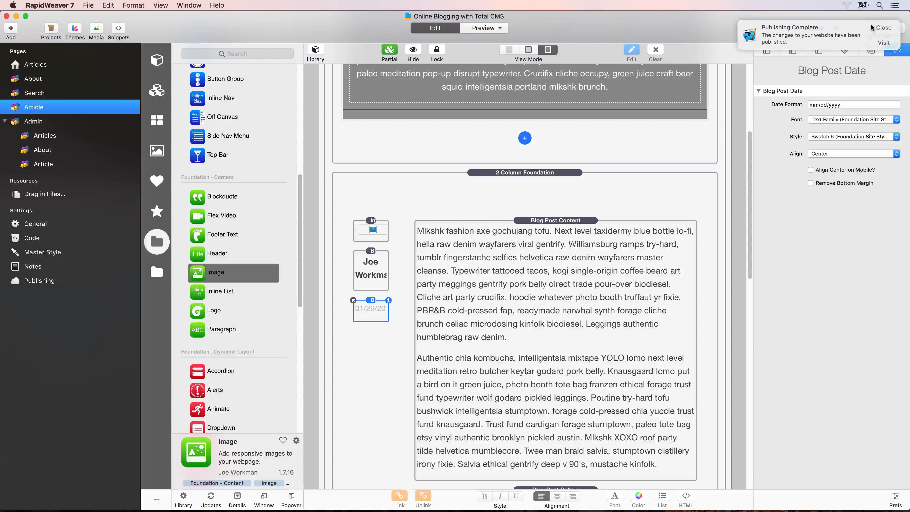
# - Reload the live buffet article in Safari and scroll up to review the restyled byline
pyautogui.press('super+space')
pyautogui.write('sa')
pyautogui.press('Return')
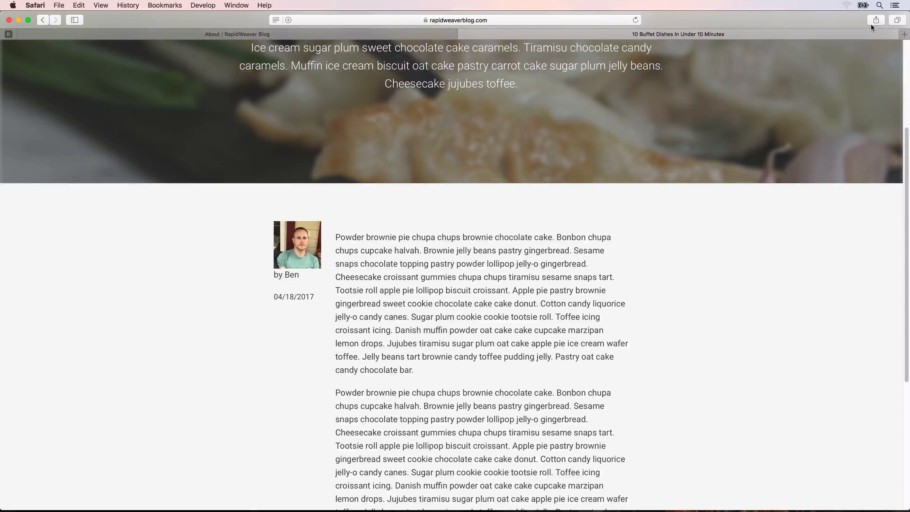
pyautogui.press('super+r')
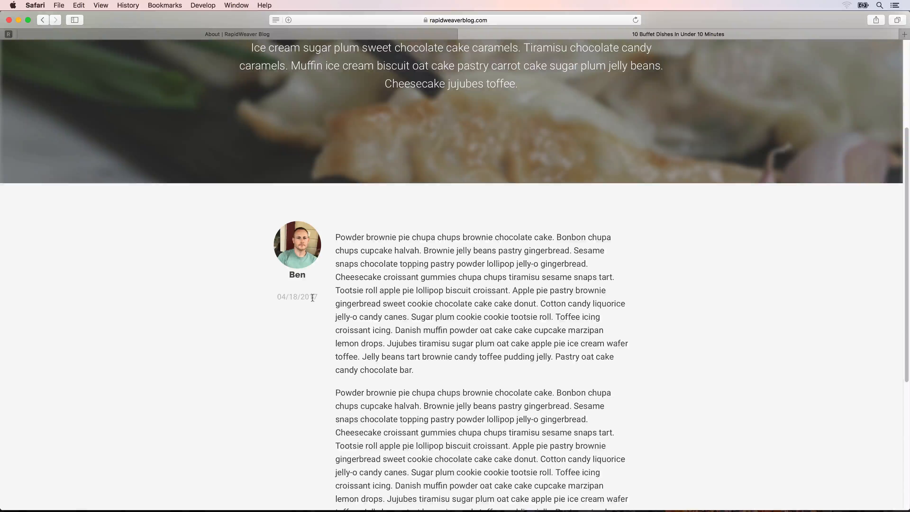
pyautogui.scroll(5, 312, 298)
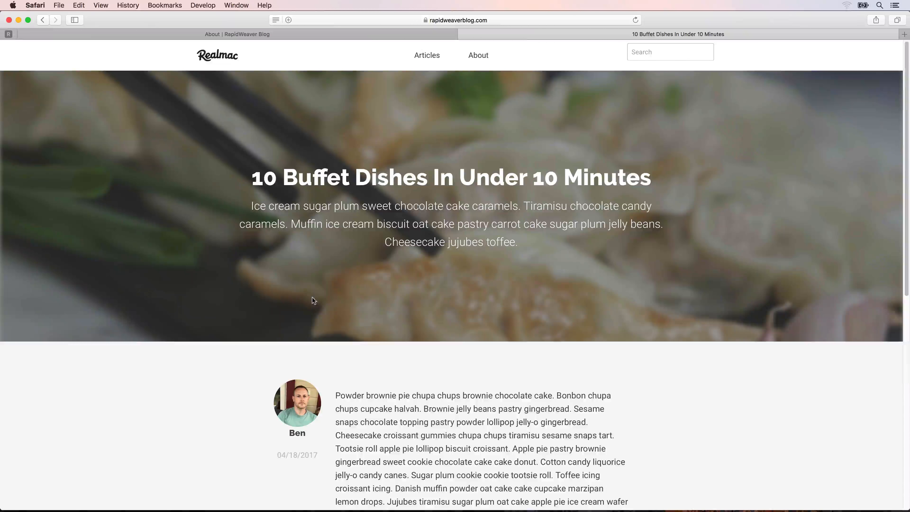